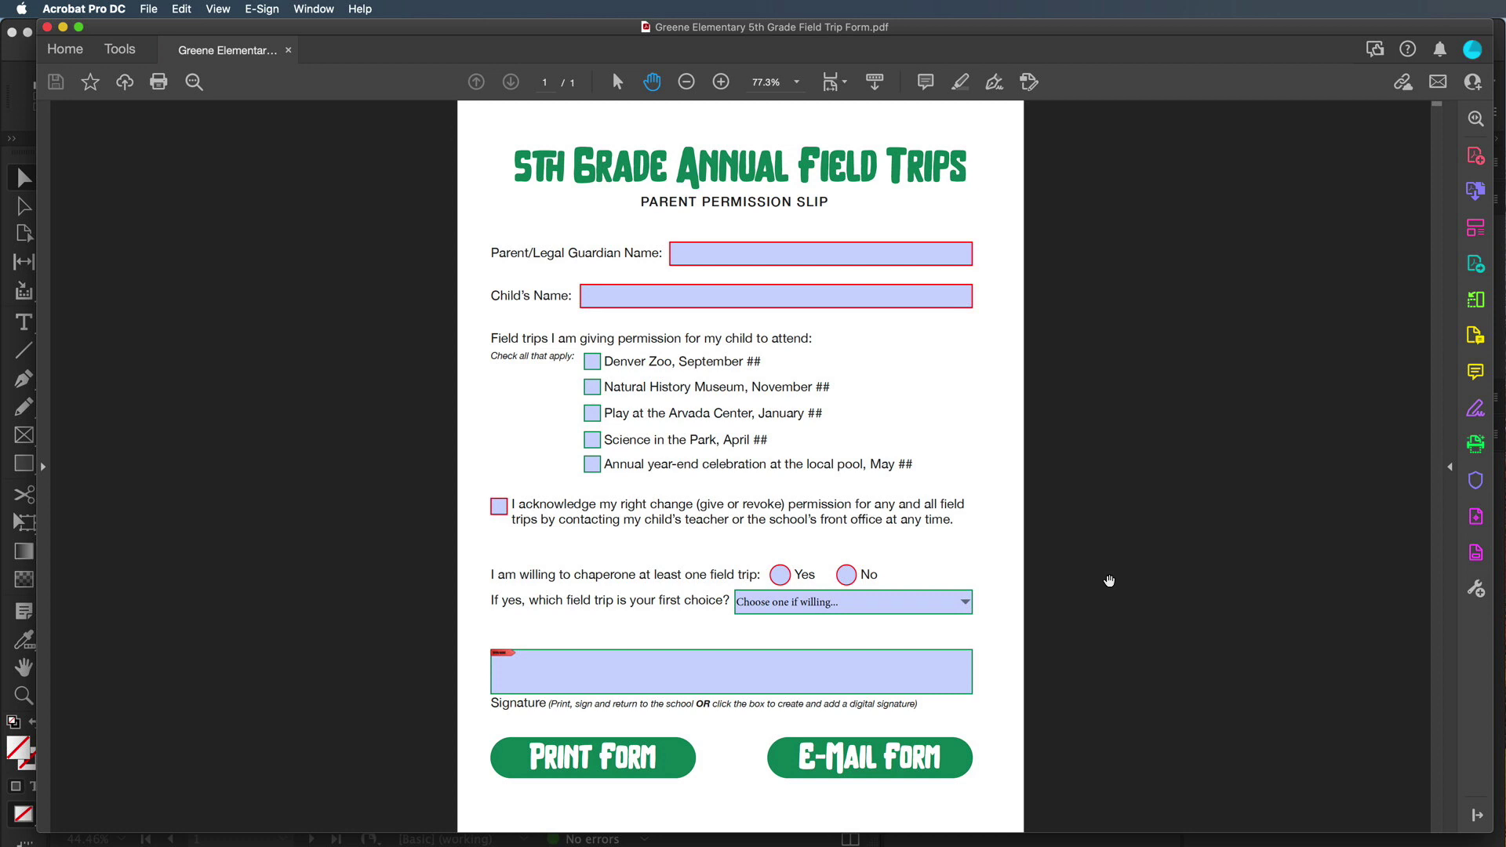
# Zoom the Greene Elementary field trip form in to 150%
pyautogui.click(721, 82)
pyautogui.doubleClick(722, 82)
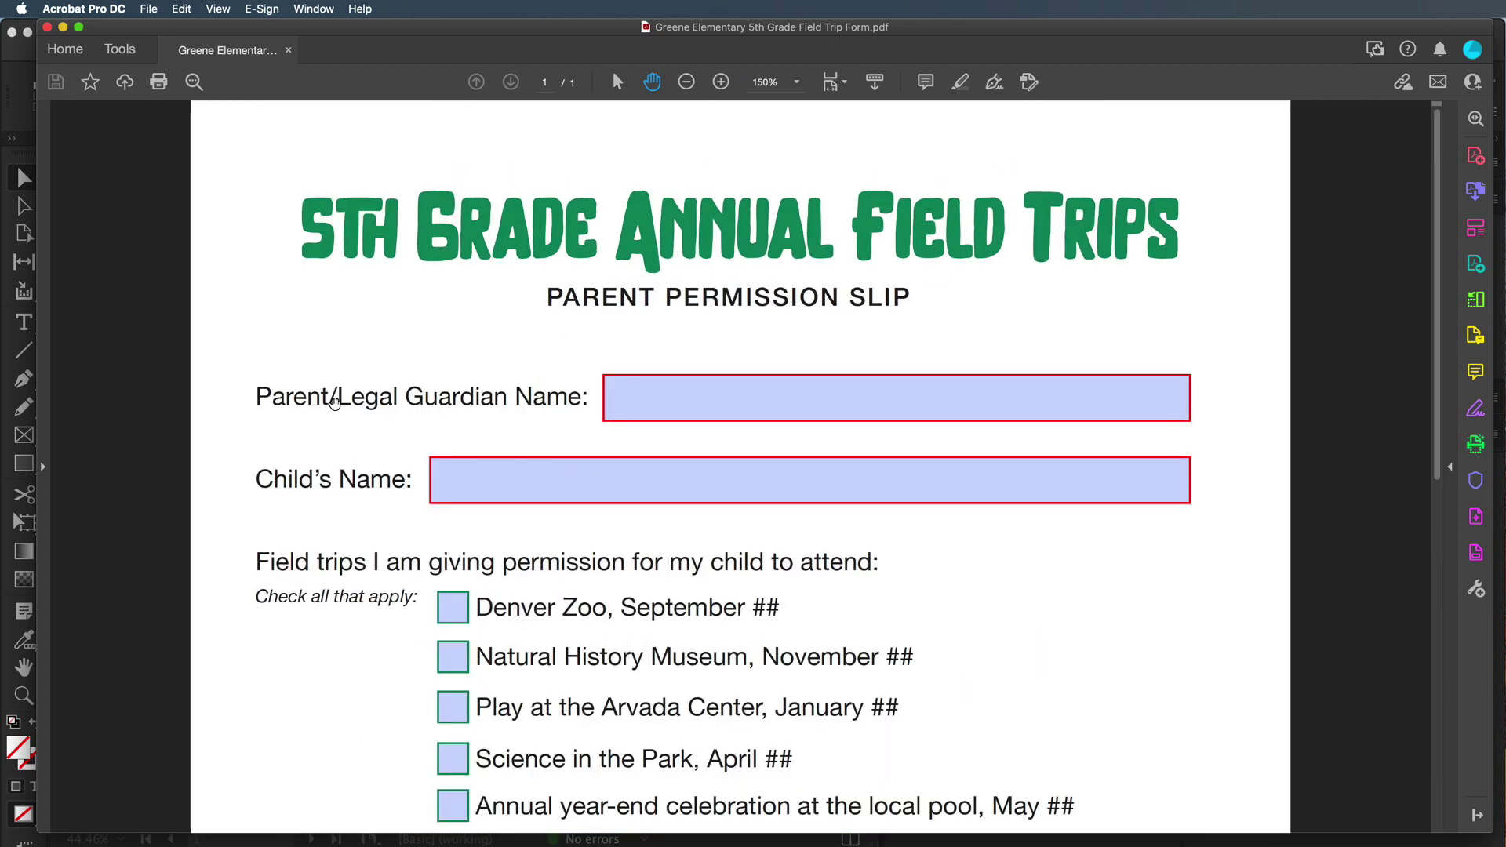
# Enter the parent/guardian's full name and the child's full name in their fields
pyautogui.click(694, 397)
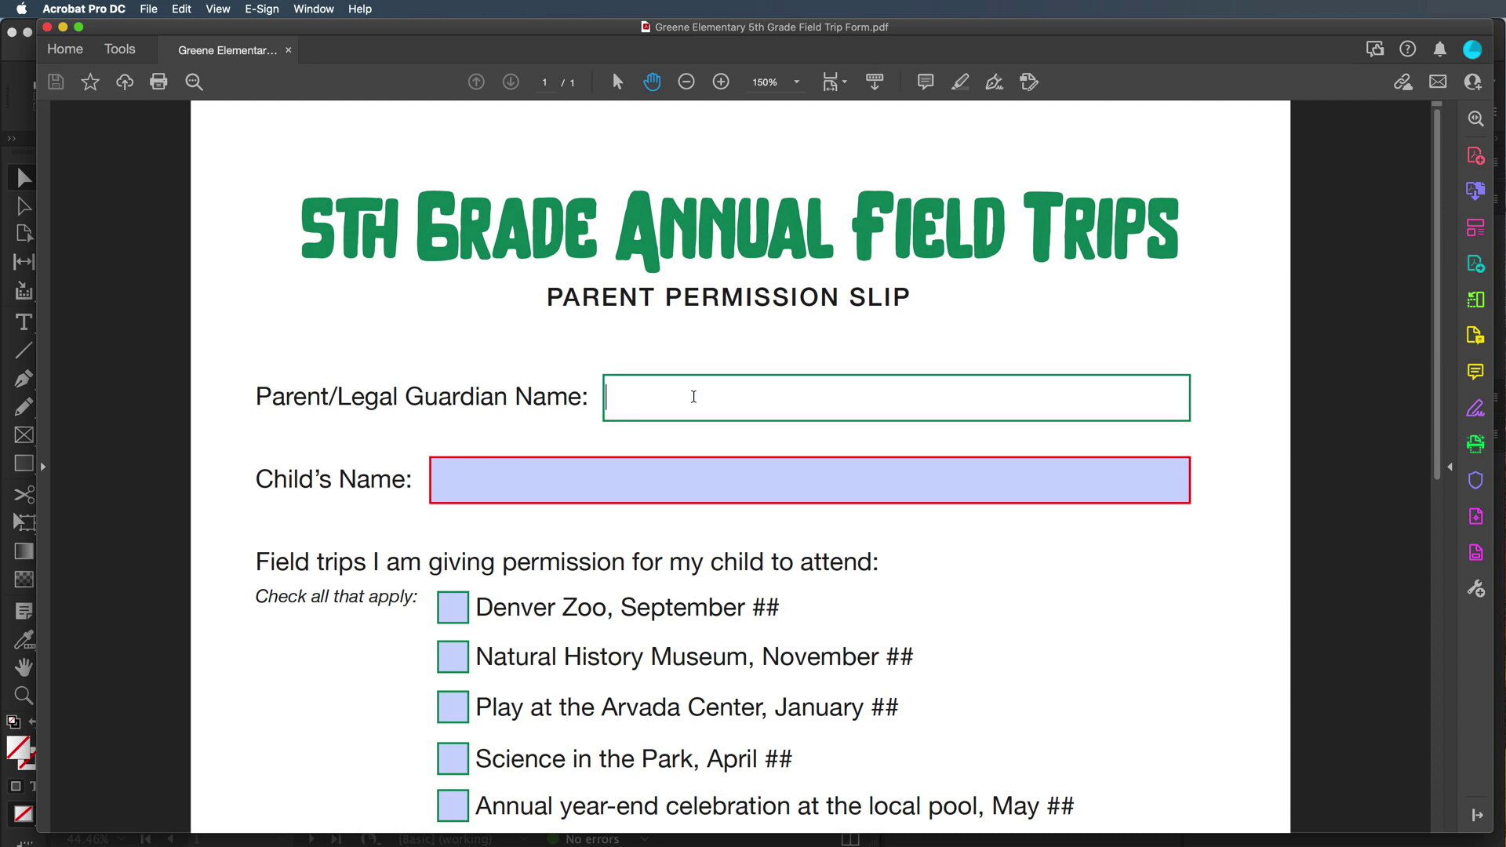
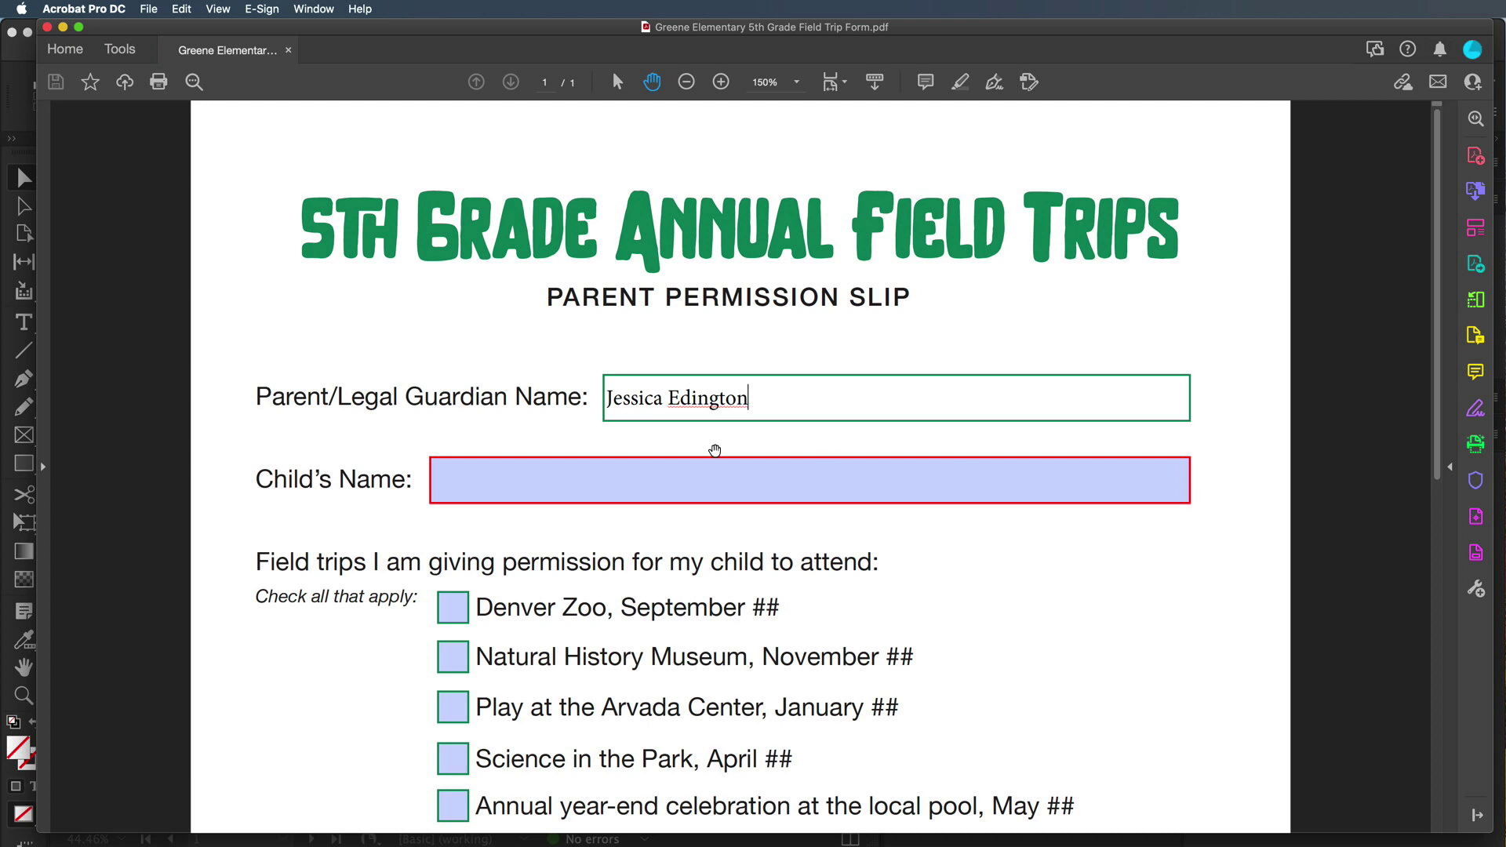
pyautogui.click(535, 479)
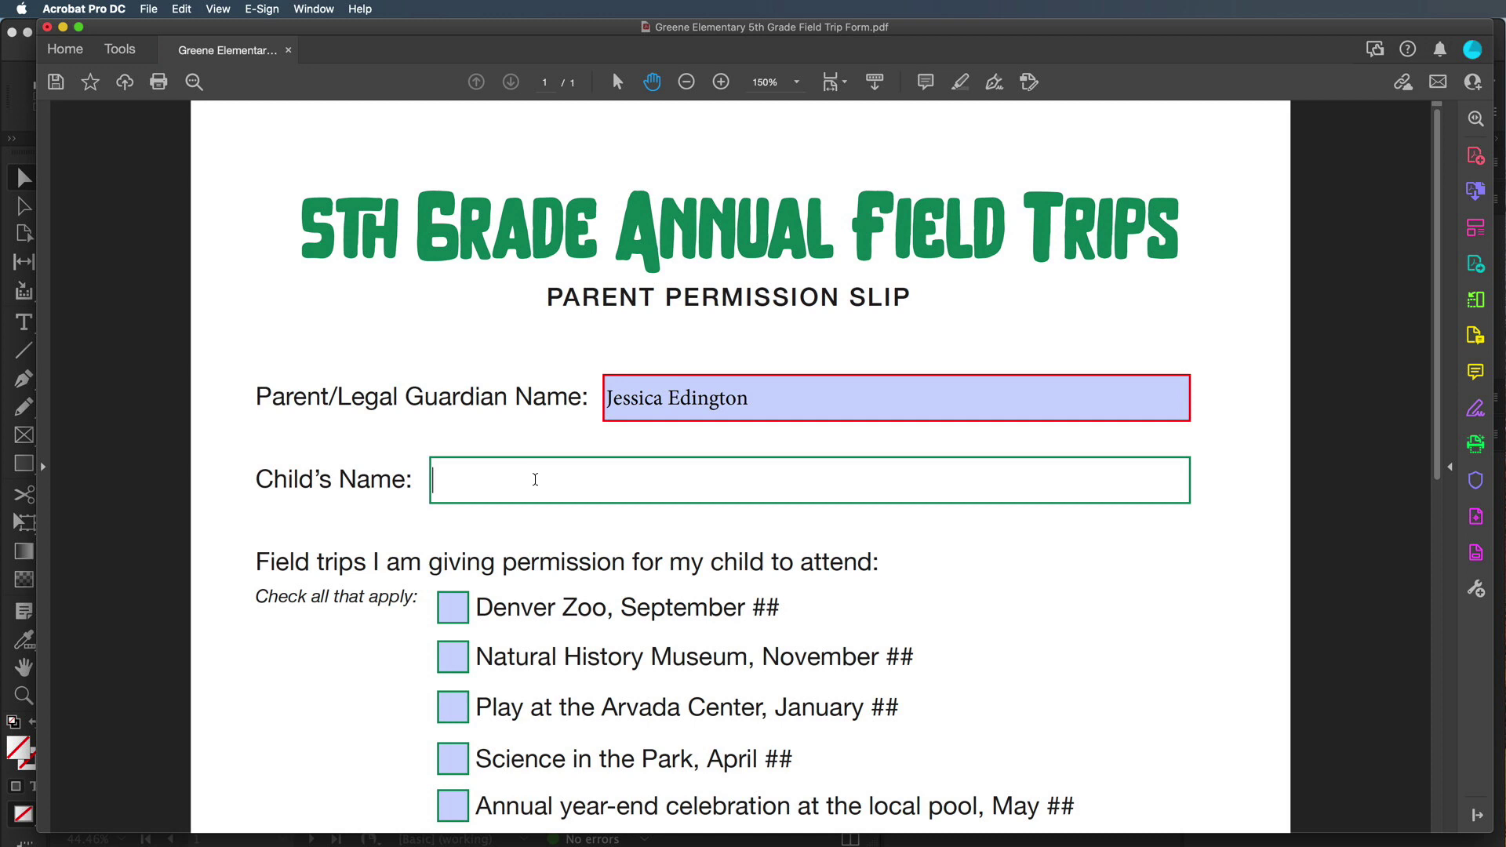
pyautogui.write('John Doe')
pyautogui.scroll(-3, 536, 483)
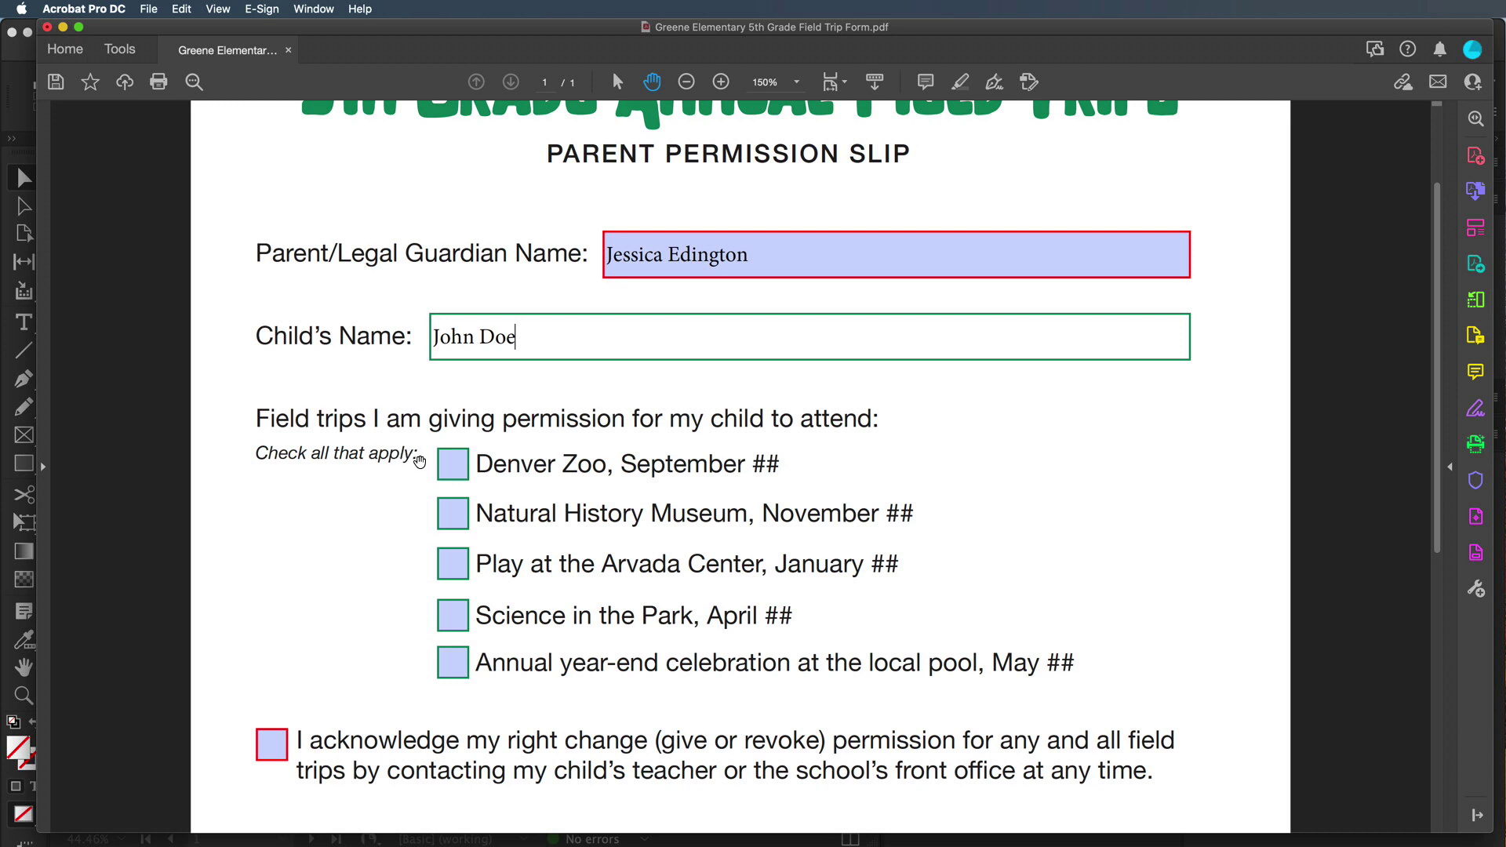
# Tick all five field trip permission checkboxes
pyautogui.click(452, 468)
pyautogui.click(460, 524)
pyautogui.click(457, 577)
pyautogui.click(456, 629)
pyautogui.click(457, 666)
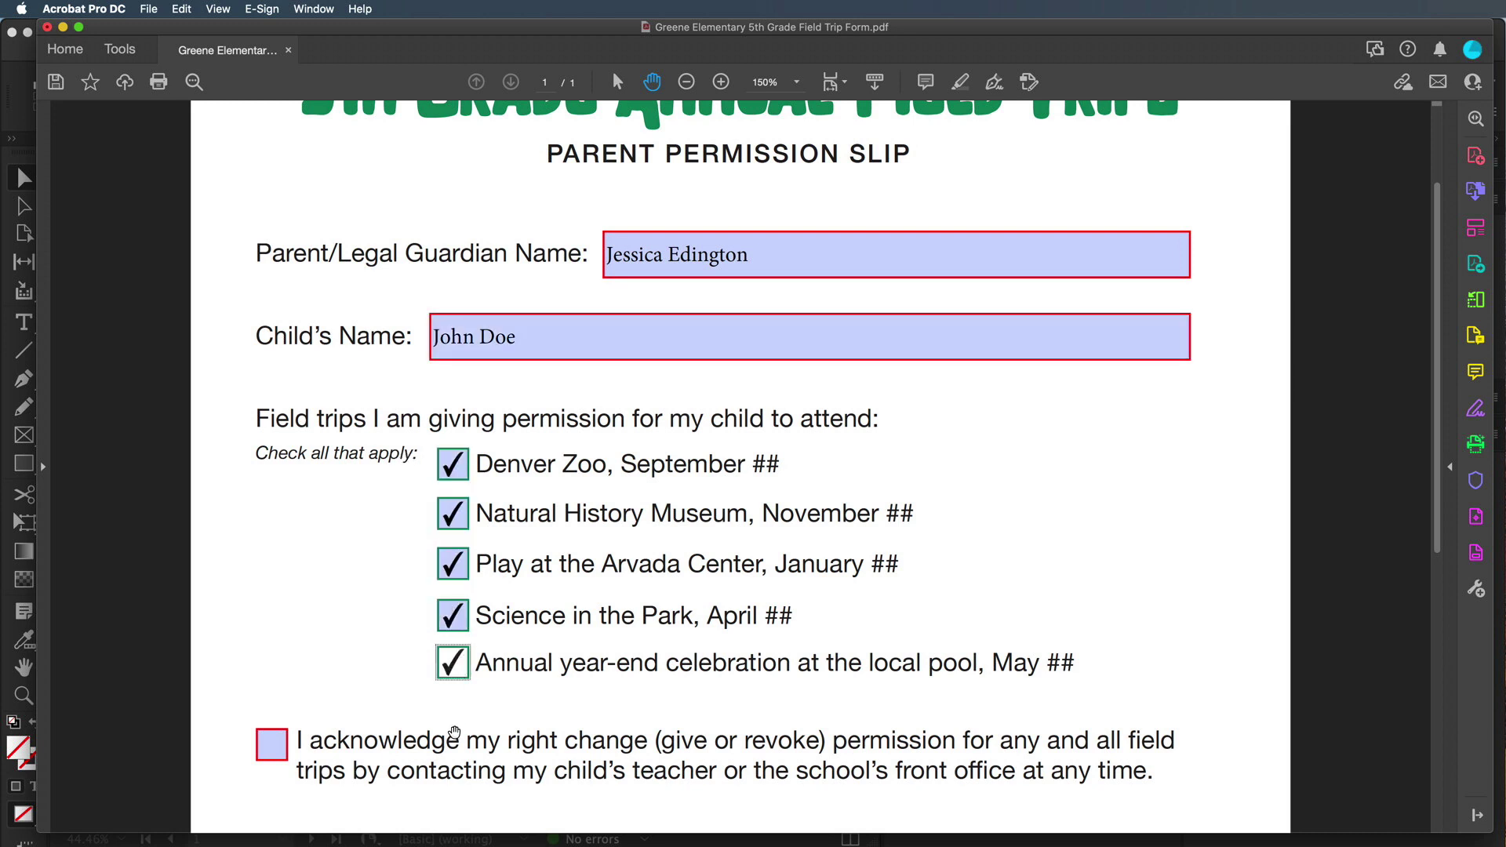
# Clear all boxes, then tick only Denver Zoo, Play at the Arvada Center and Science in the Park
pyautogui.click(454, 564)
pyautogui.click(455, 519)
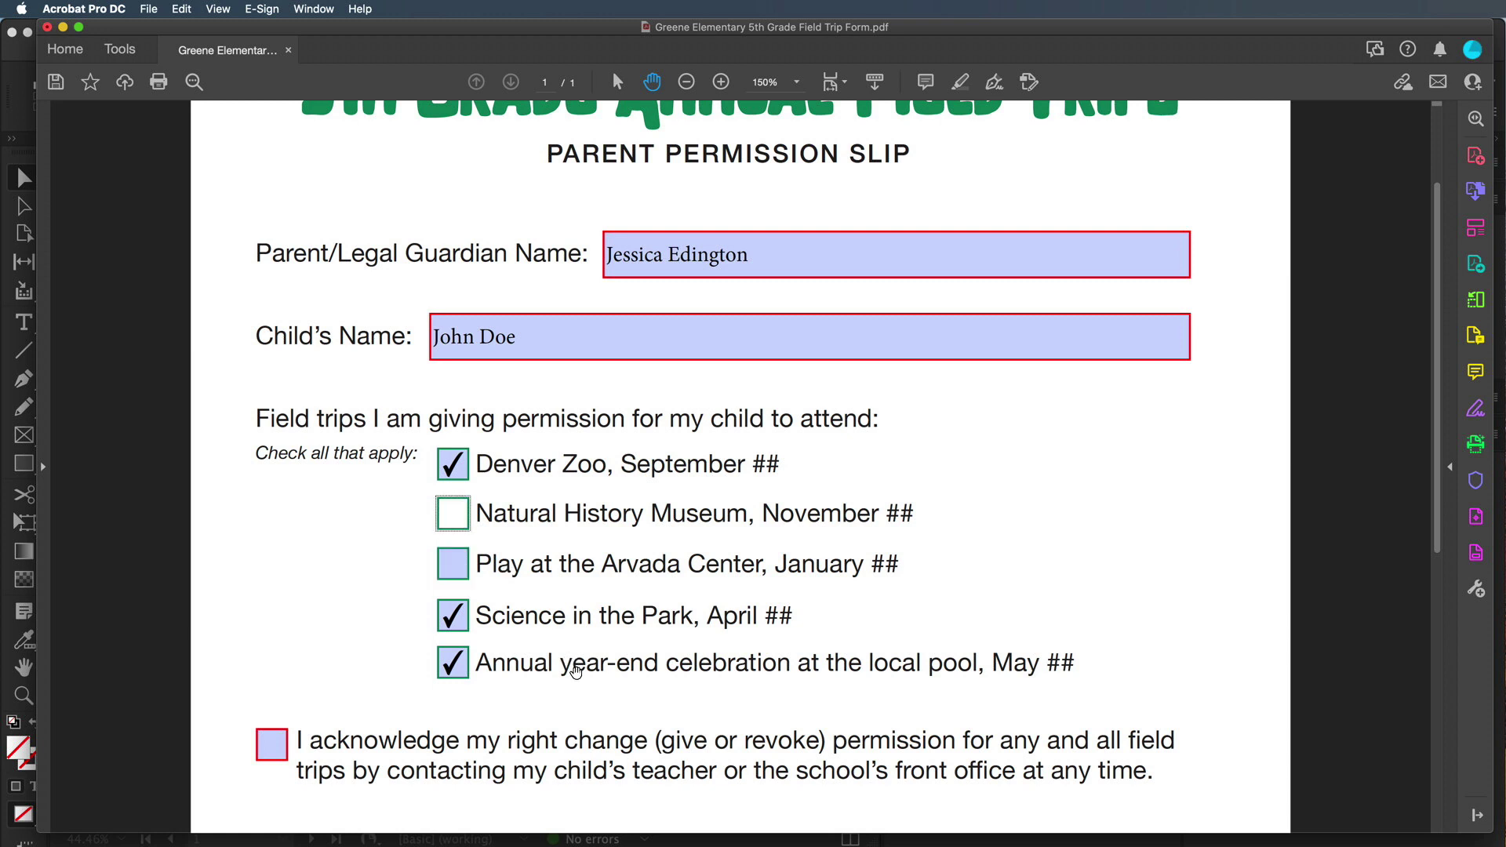
pyautogui.click(453, 468)
pyautogui.click(459, 632)
pyautogui.click(458, 664)
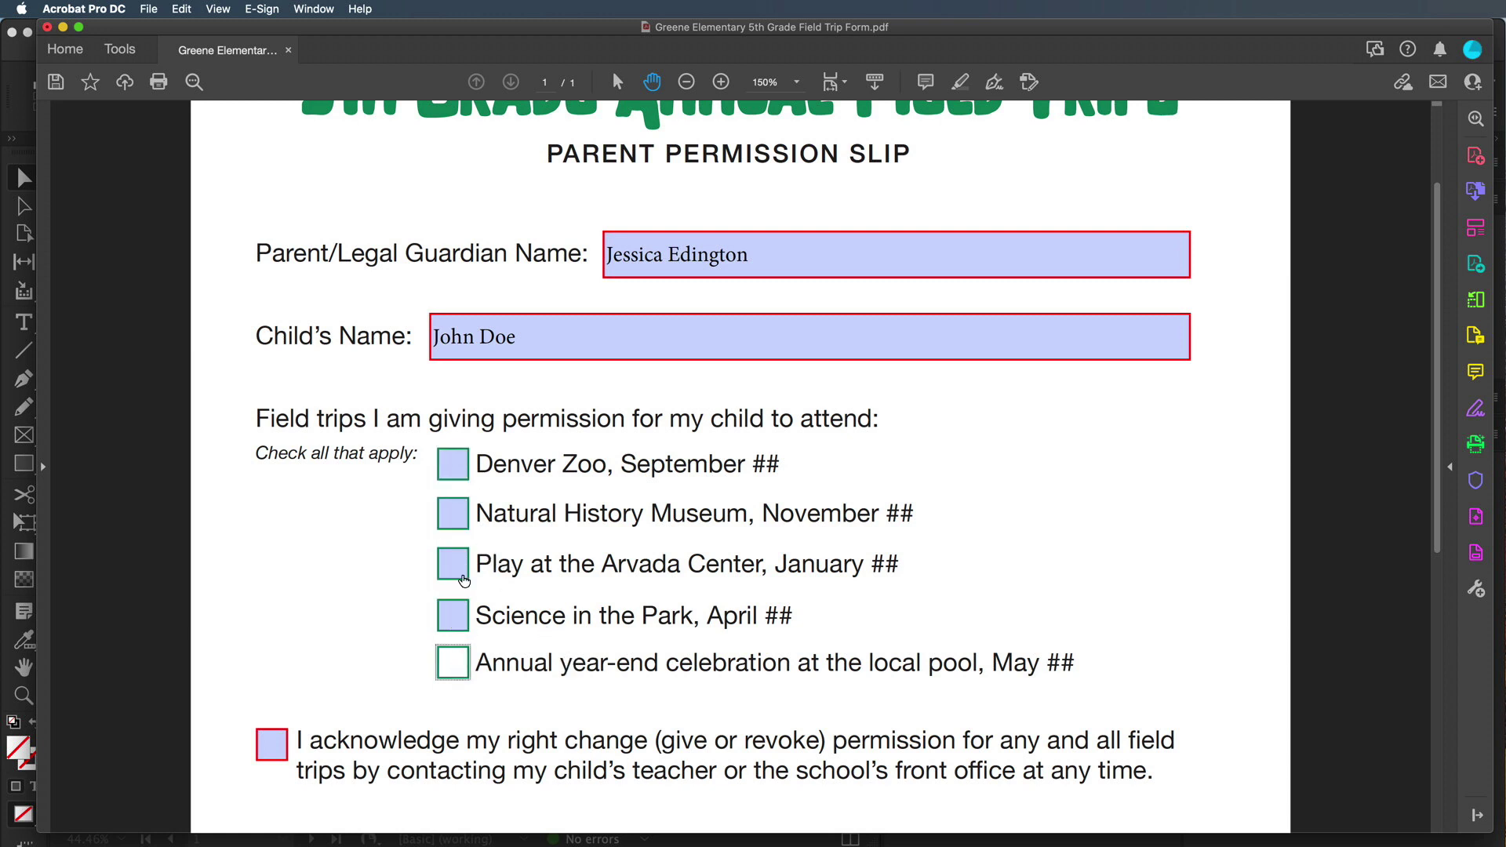
pyautogui.click(459, 565)
pyautogui.click(455, 618)
pyautogui.click(444, 472)
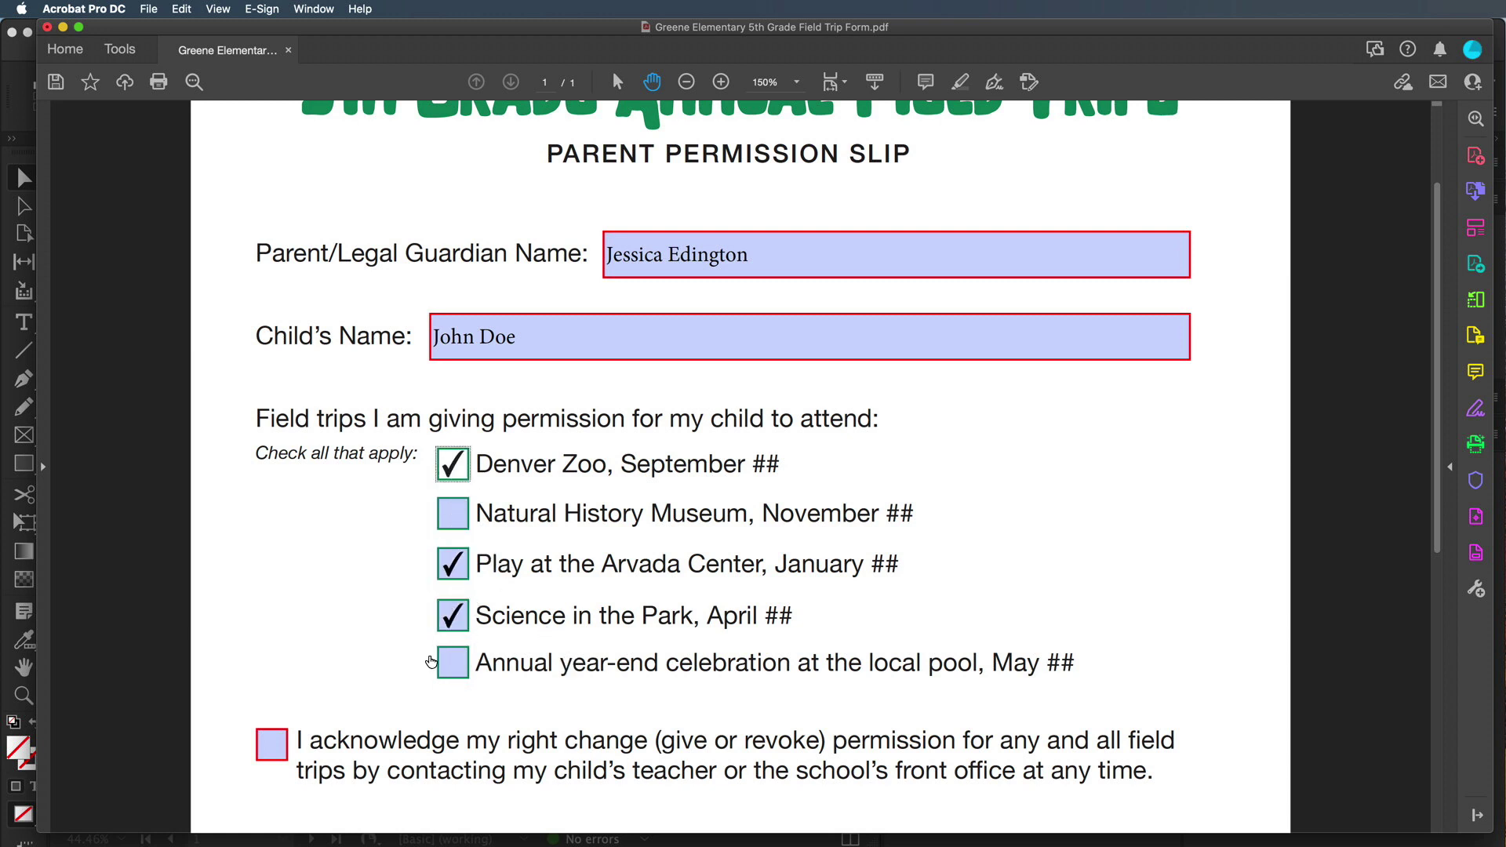
pyautogui.scroll(-2, 380, 659)
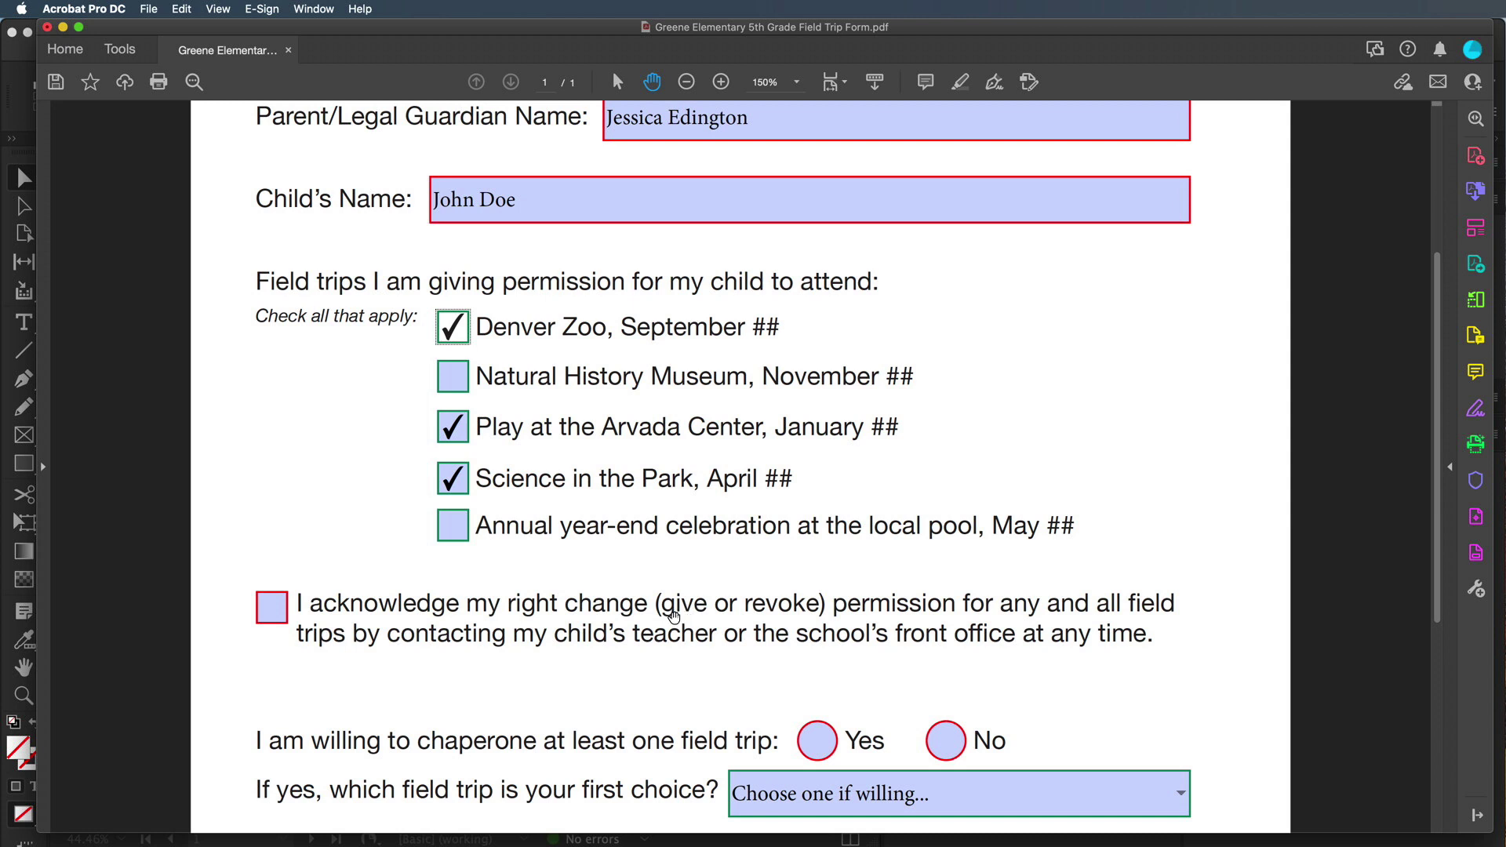
# Tick the box acknowledging permission can be changed or revoked at any time
pyautogui.click(278, 620)
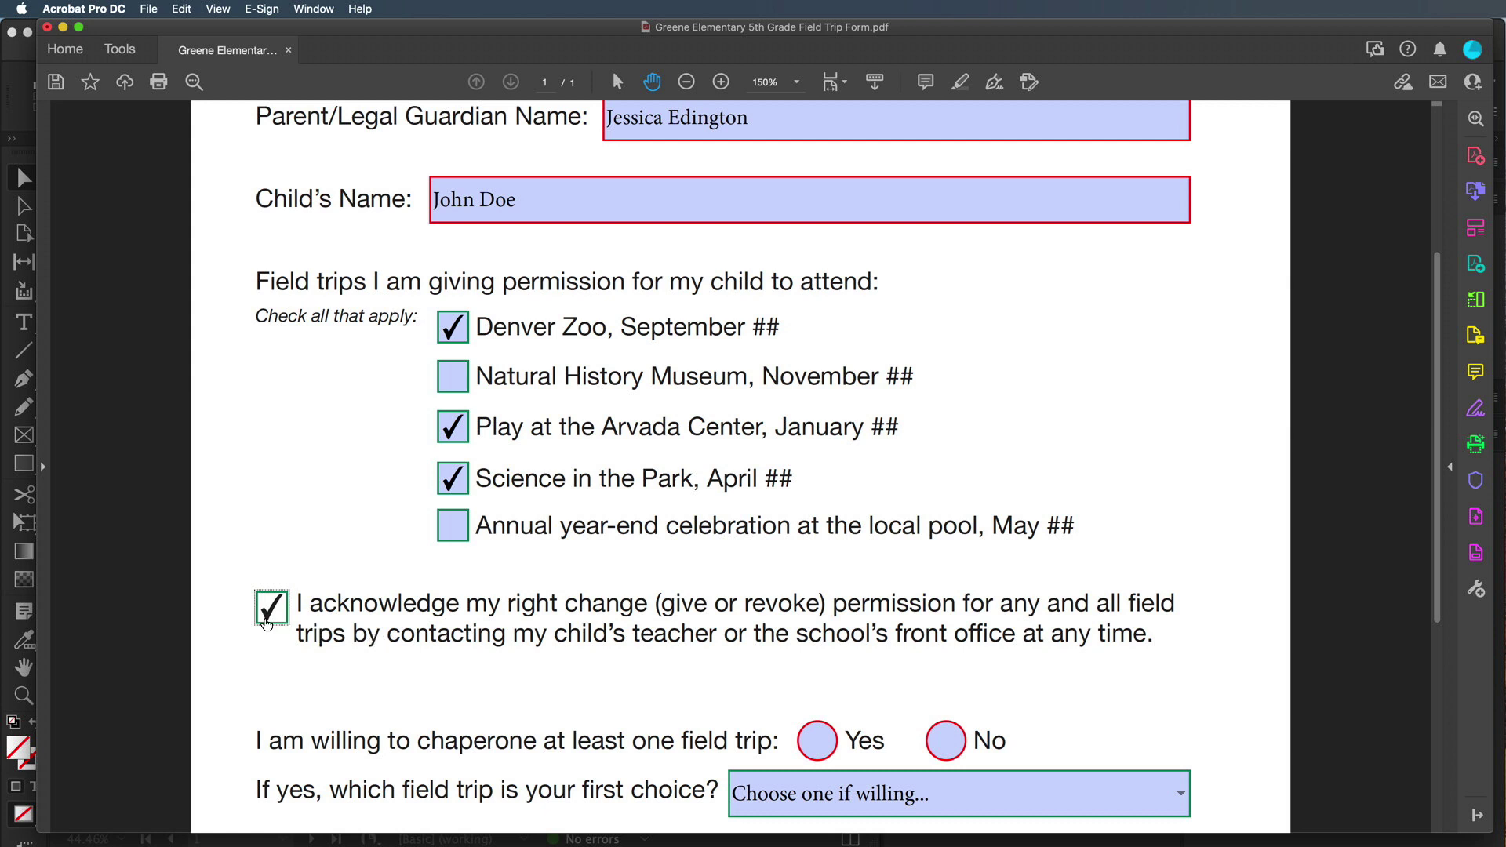
pyautogui.click(337, 664)
pyautogui.moveTo(452, 530)
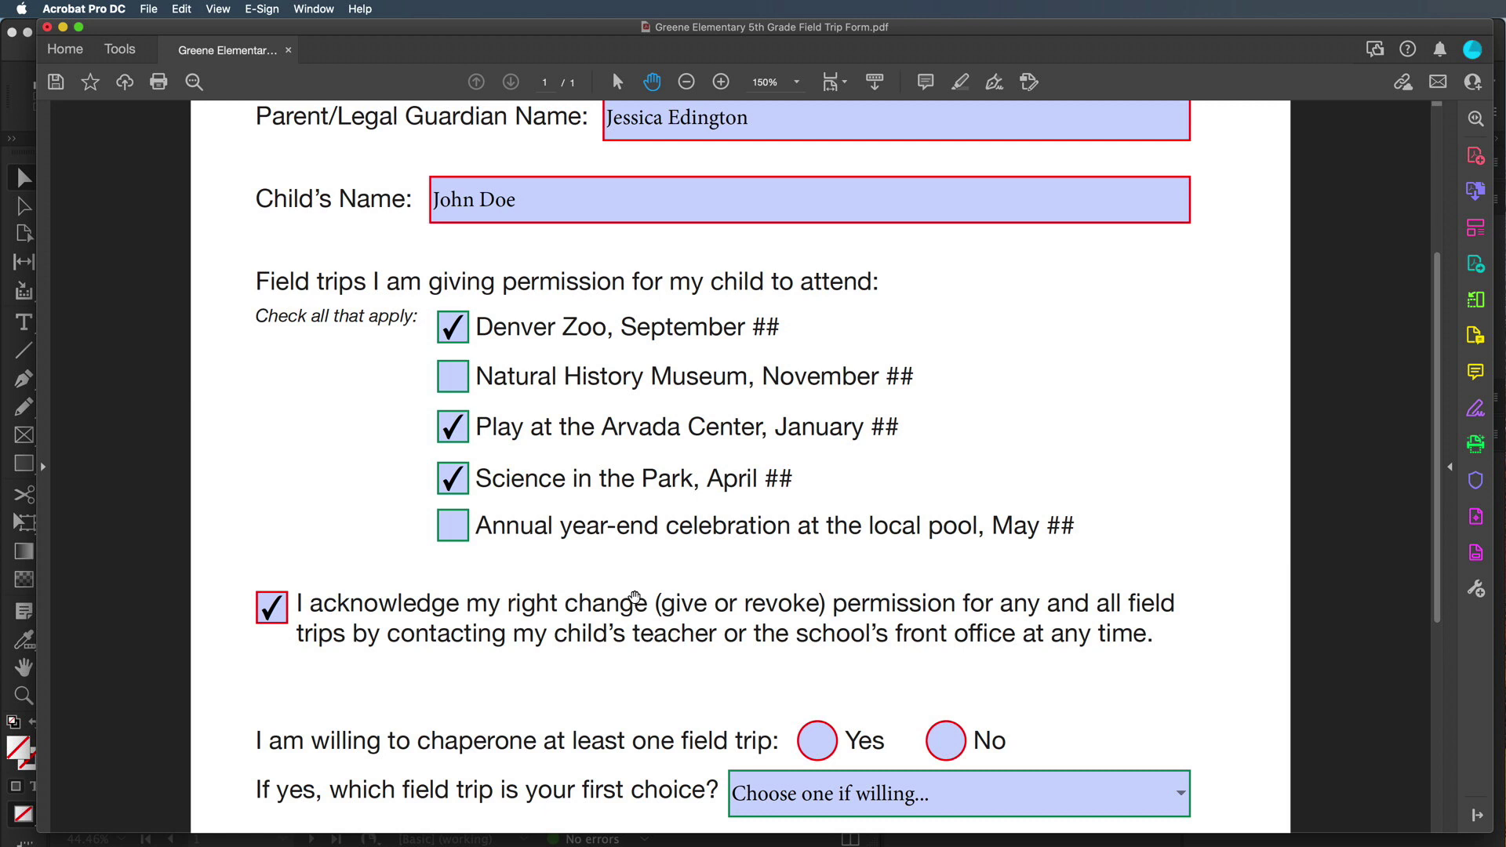
pyautogui.scroll(-5, 636, 596)
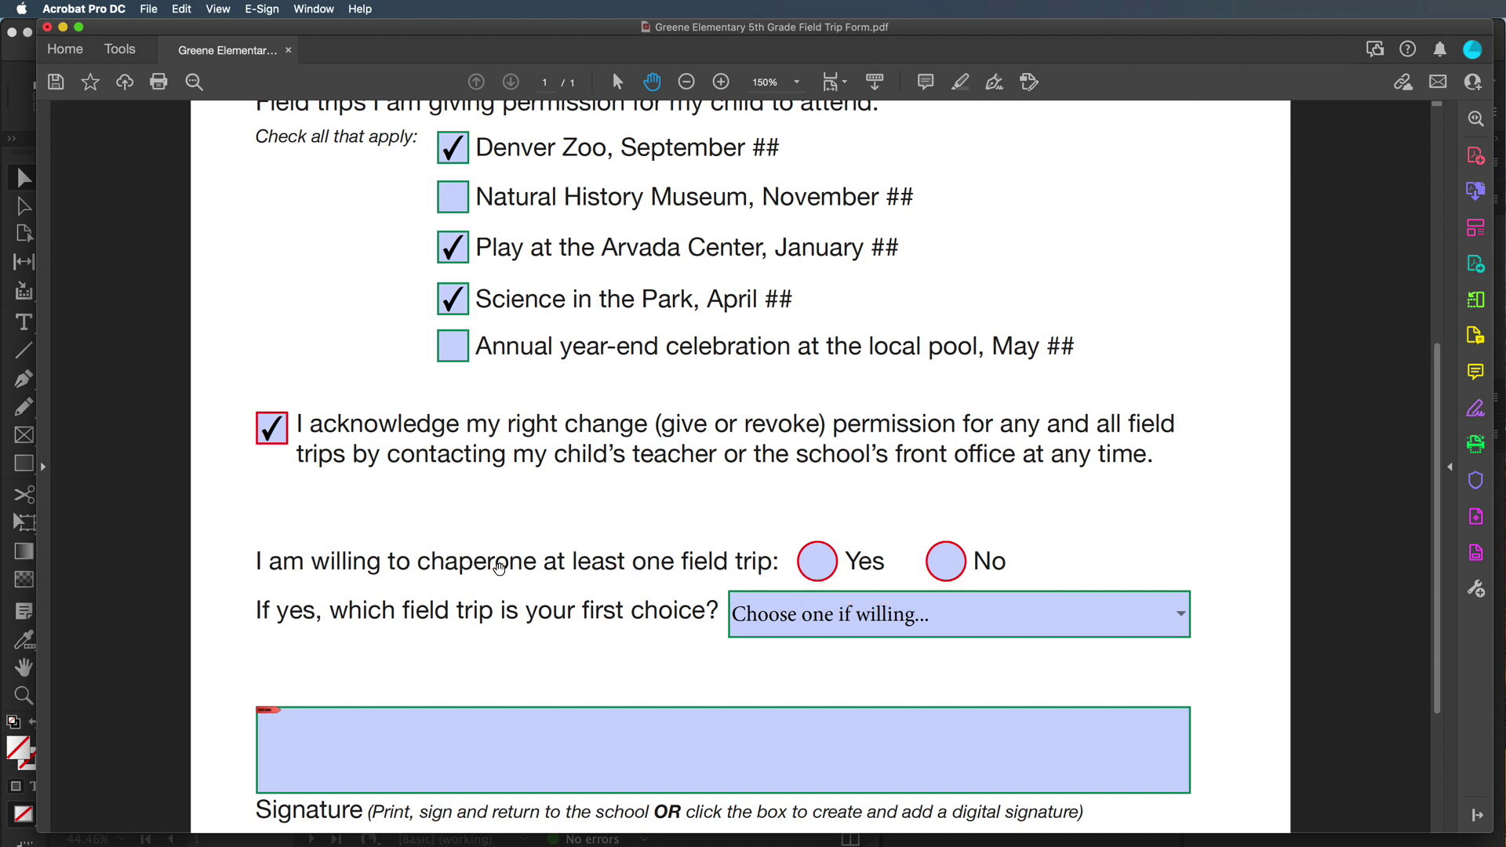
# Answer No to the question about chaperoning a field trip
pyautogui.click(820, 568)
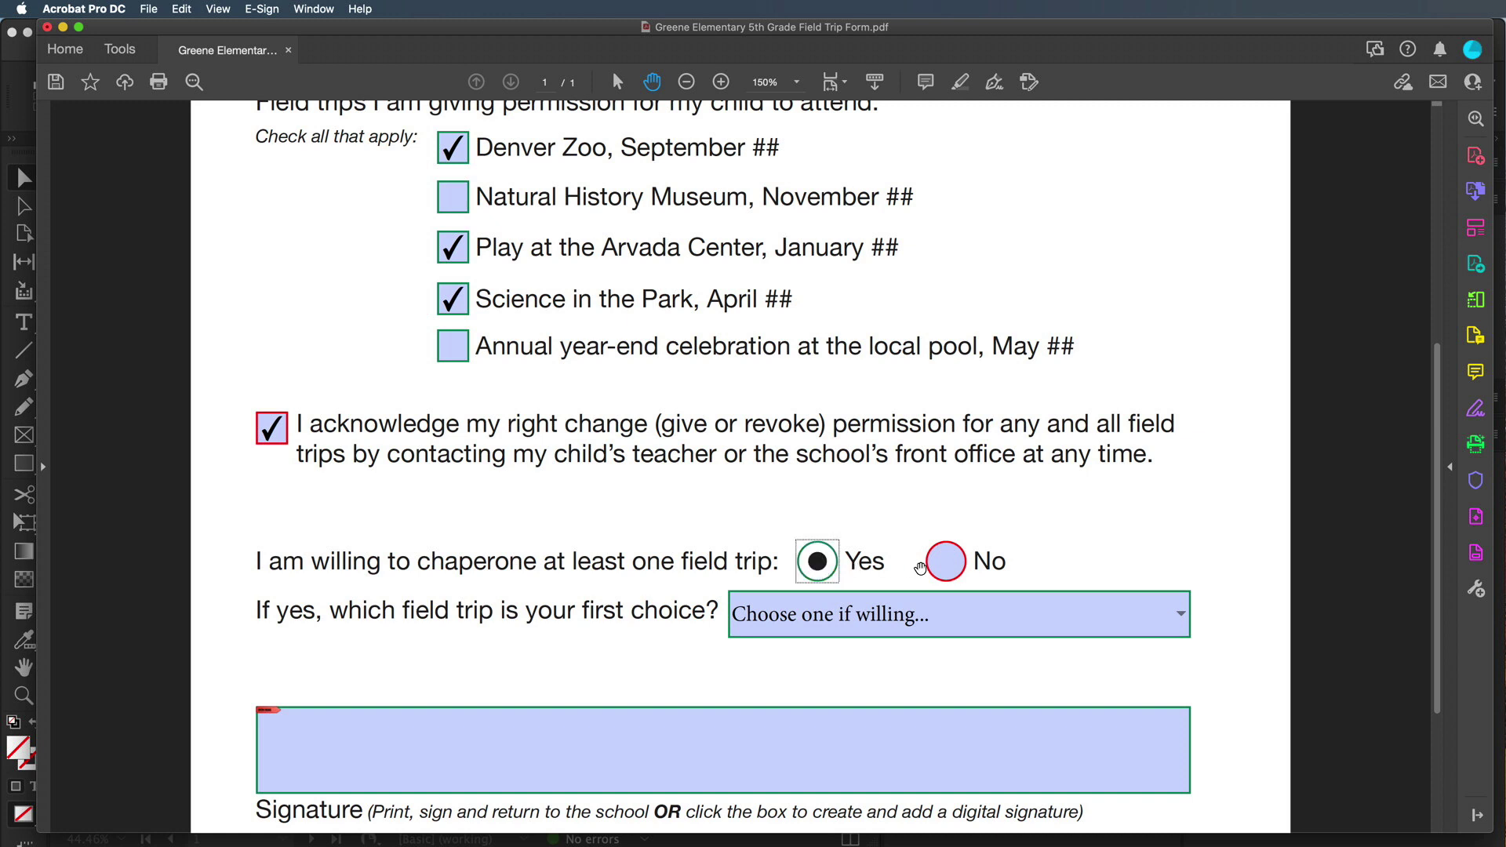
pyautogui.click(948, 568)
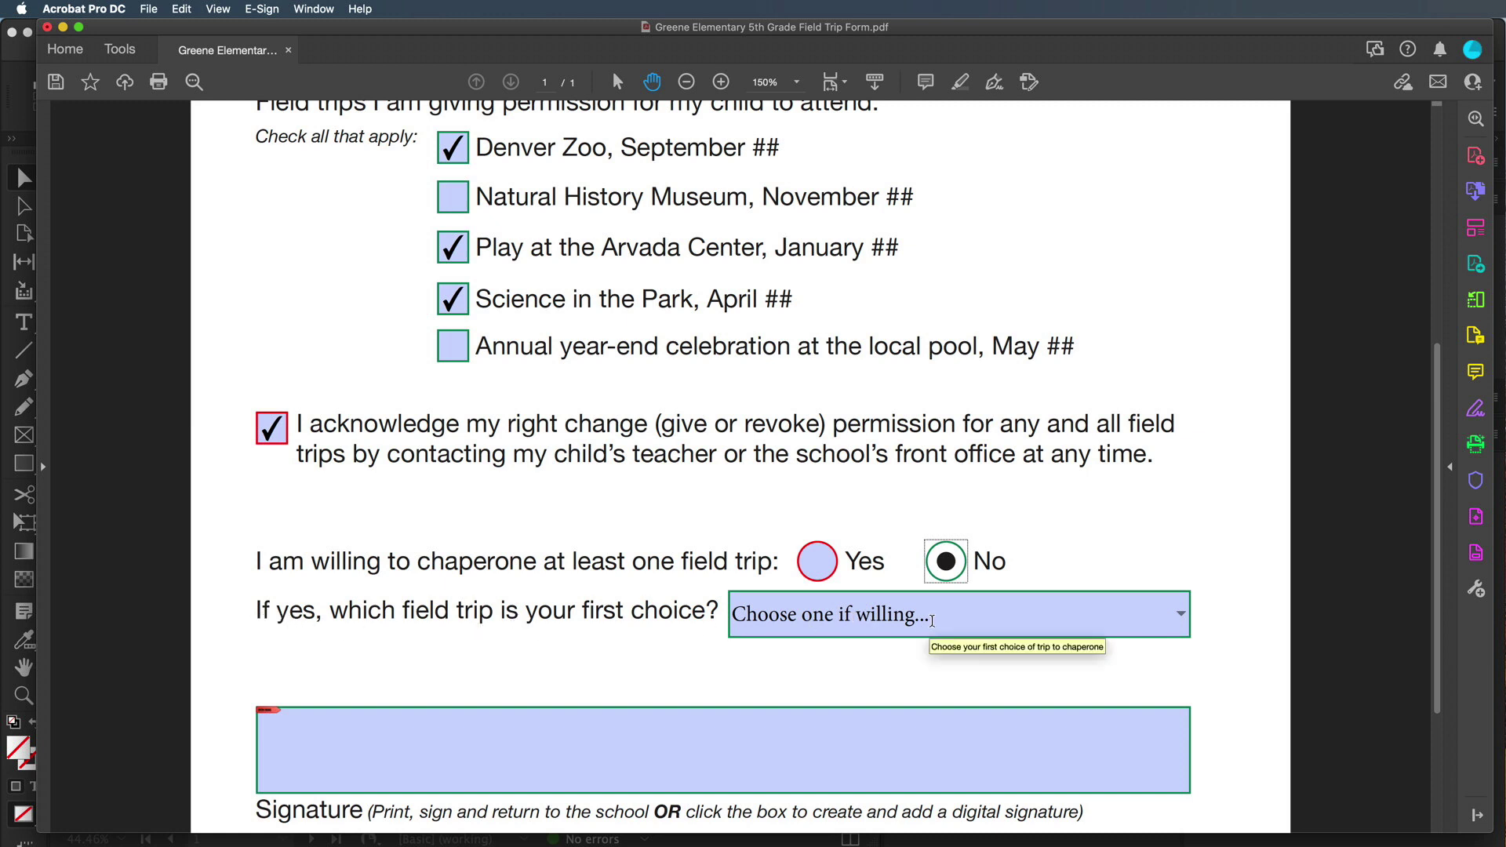
pyautogui.scroll(-2, 932, 622)
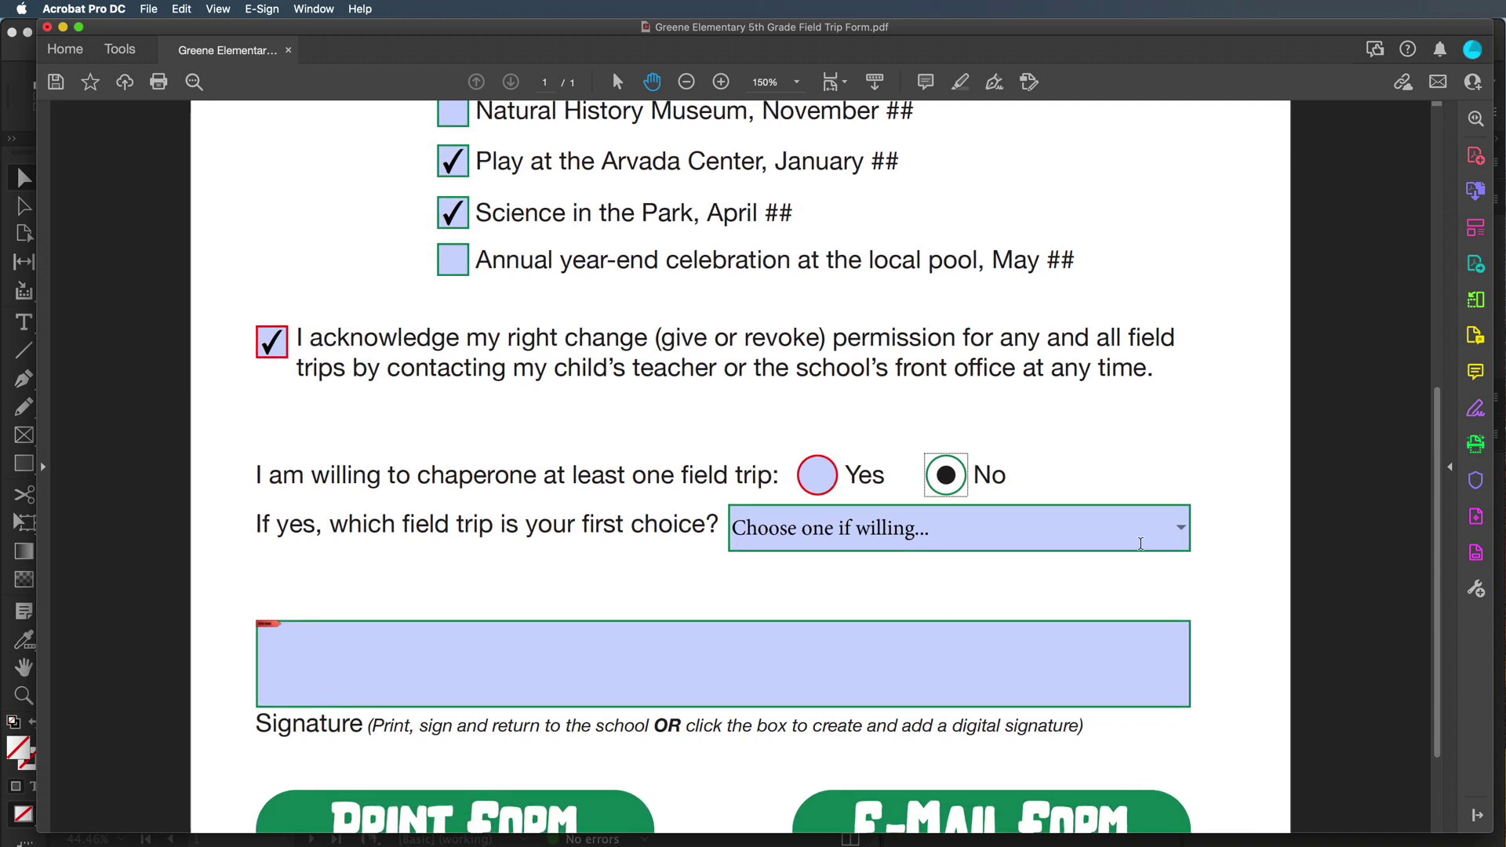
# Leave the first-choice trip list on 'Choose one if willing...' without selecting a trip
pyautogui.click(1180, 529)
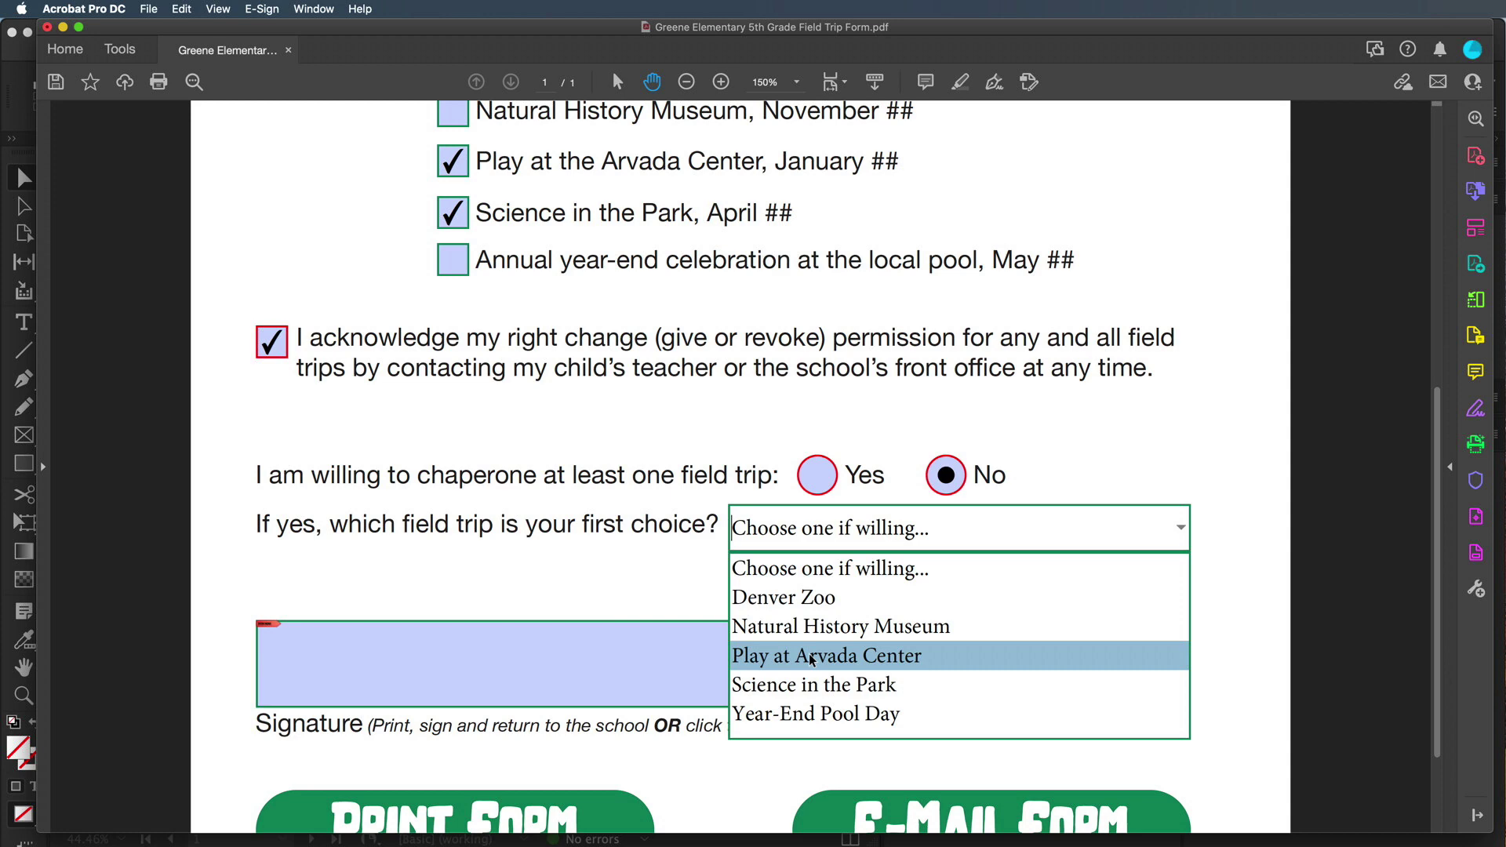
pyautogui.click(610, 593)
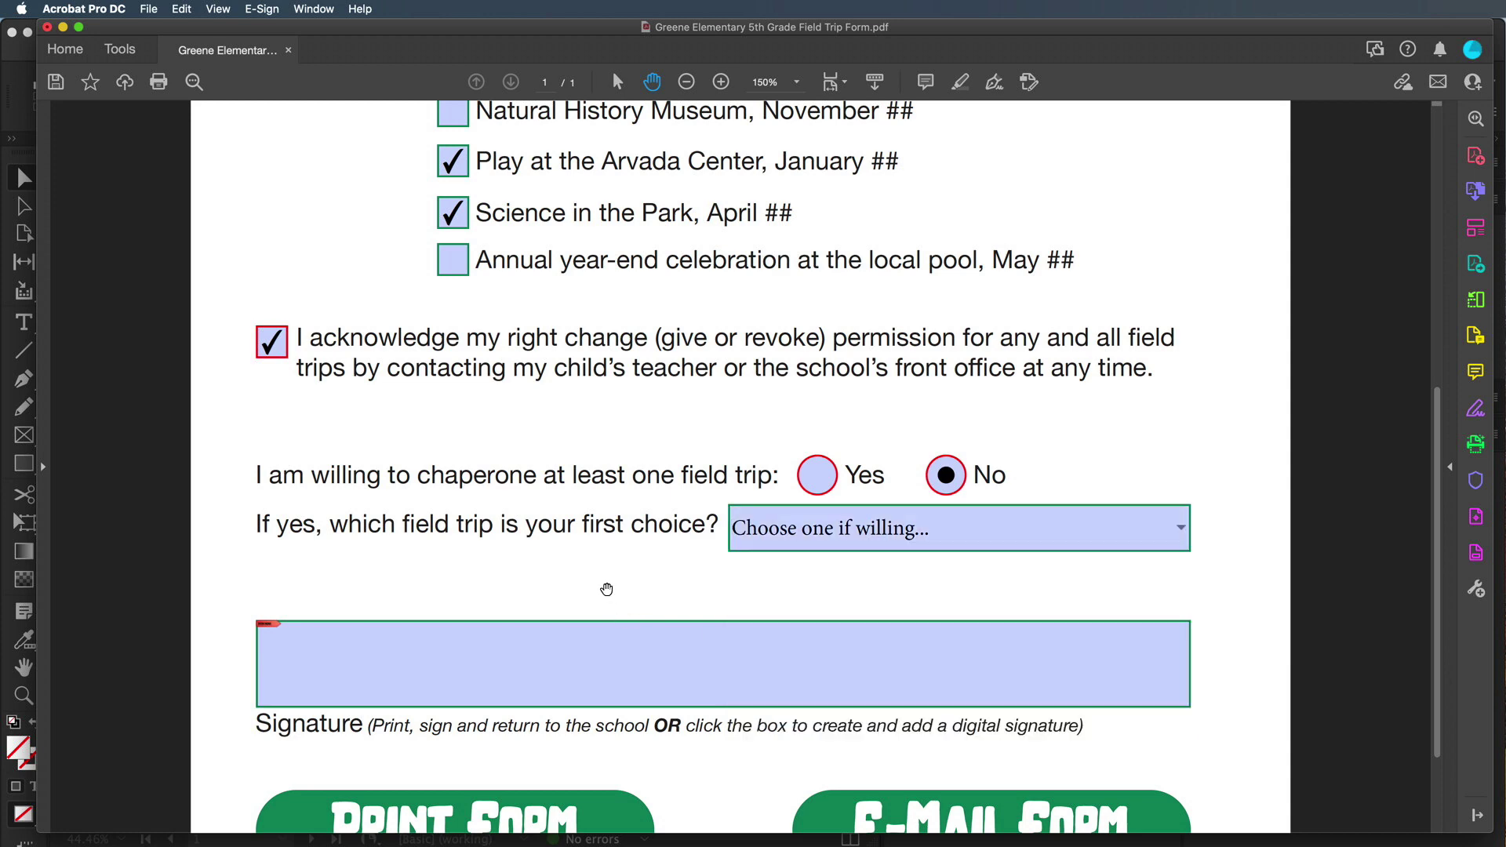
pyautogui.scroll(-3, 645, 587)
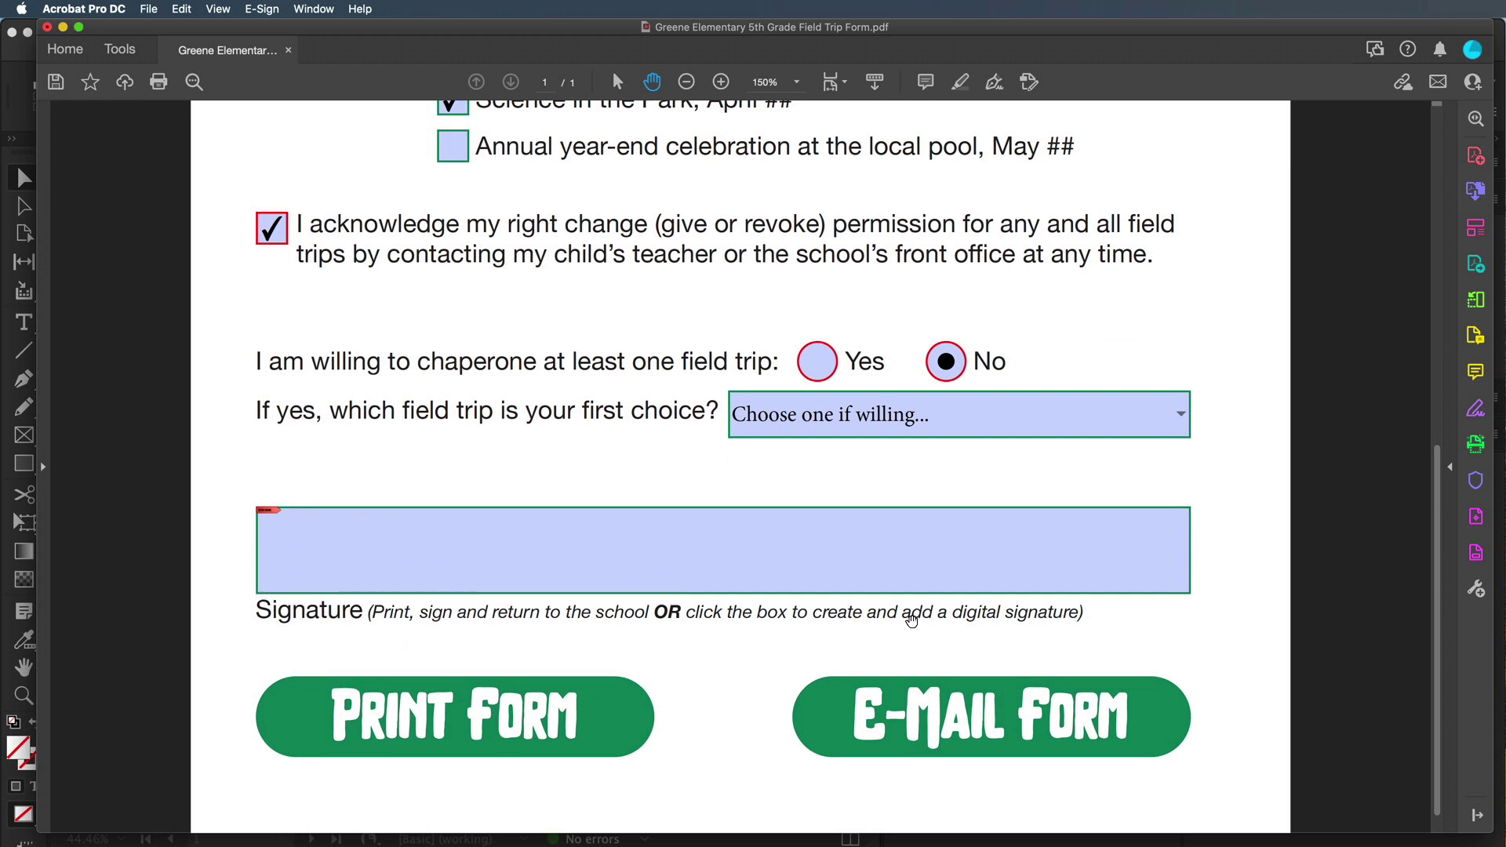
# Sign the form with the existing Digital ID and its password, keeping the default appearance
pyautogui.click(558, 560)
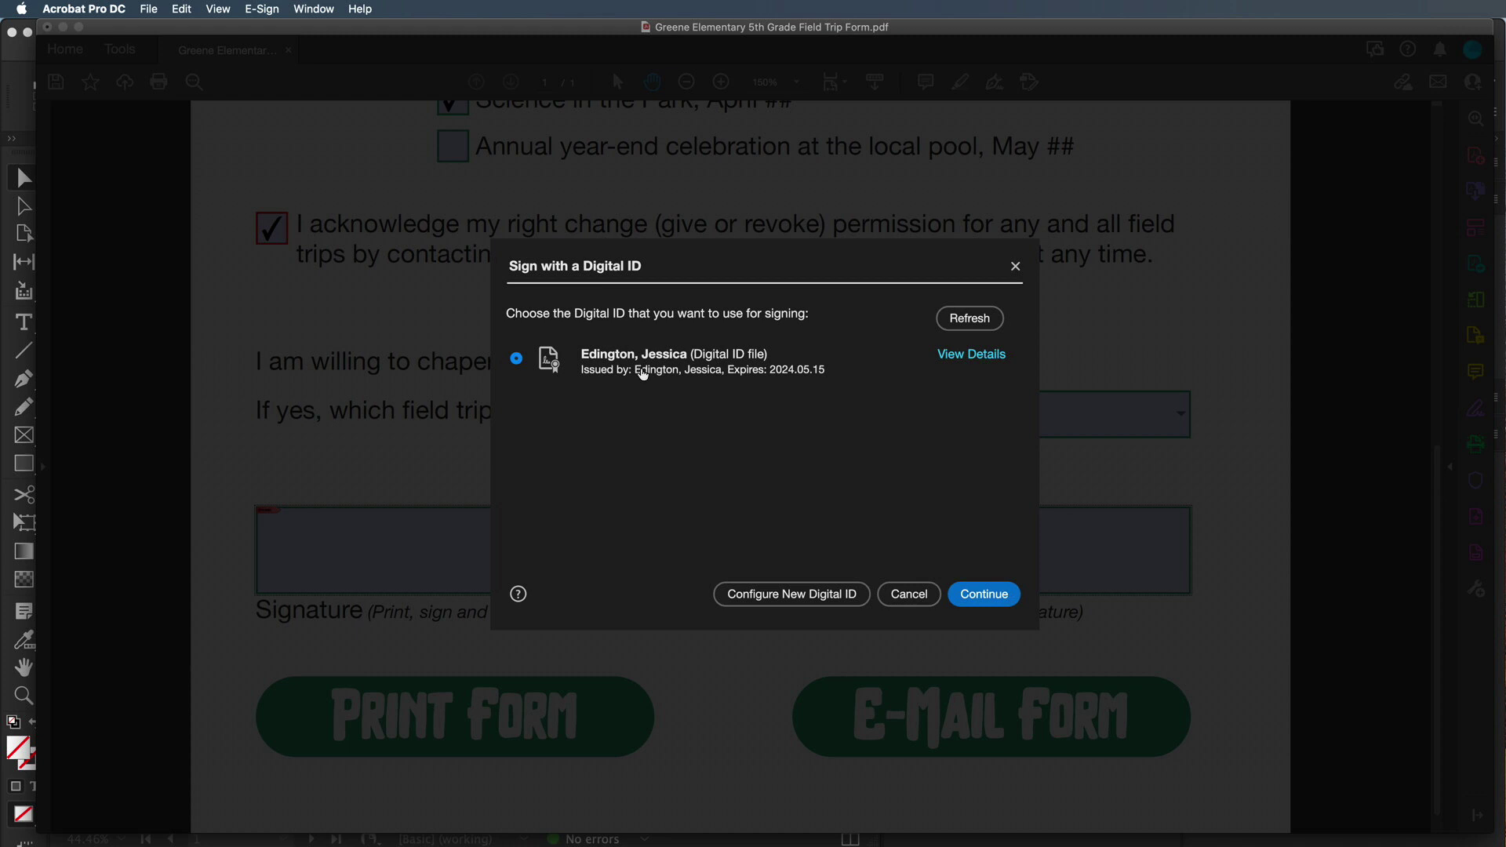
pyautogui.click(987, 596)
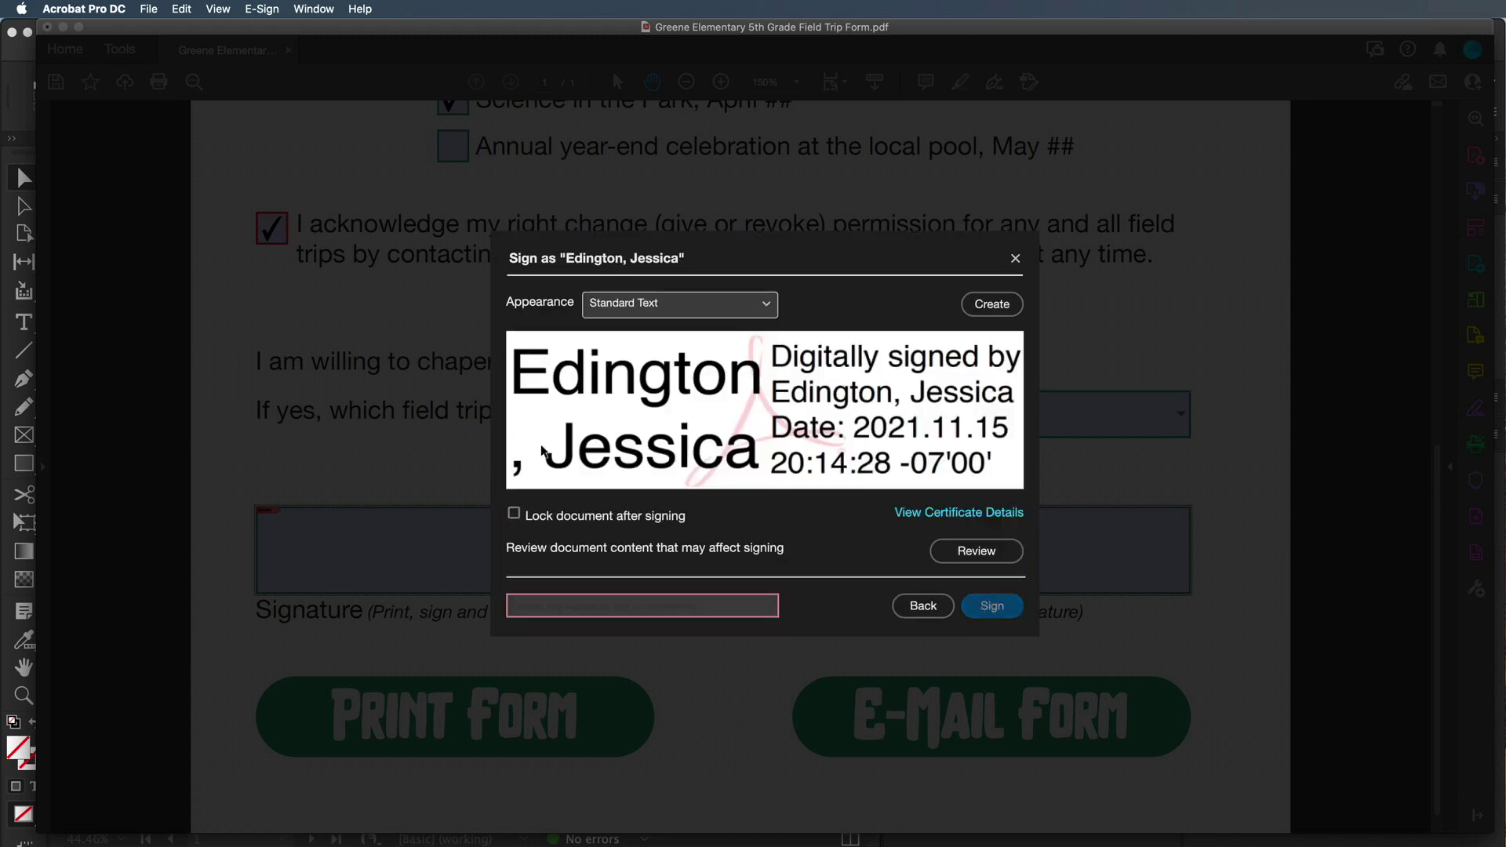
pyautogui.click(677, 306)
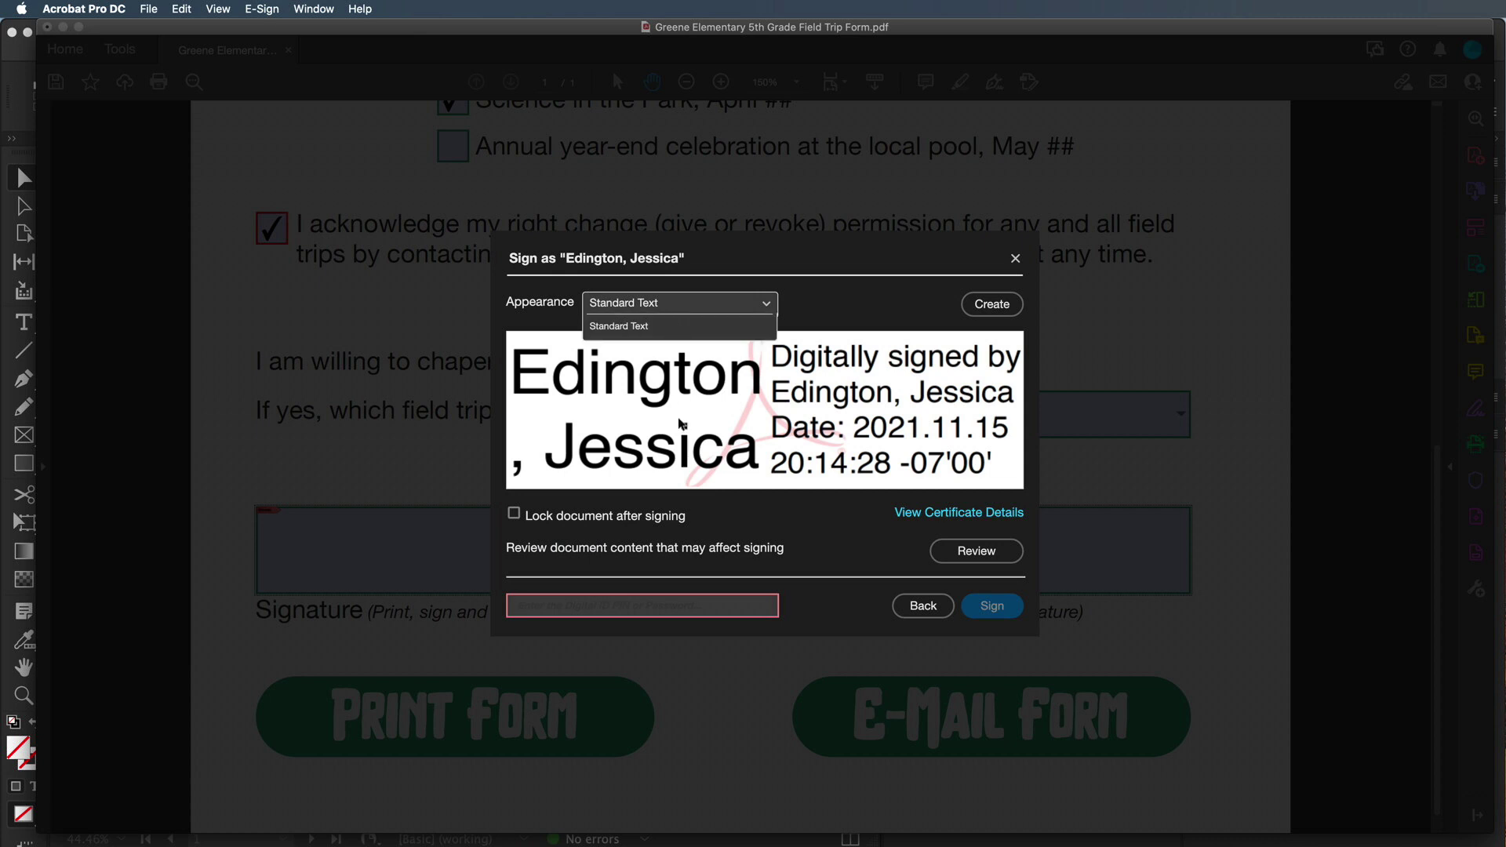
pyautogui.click(812, 313)
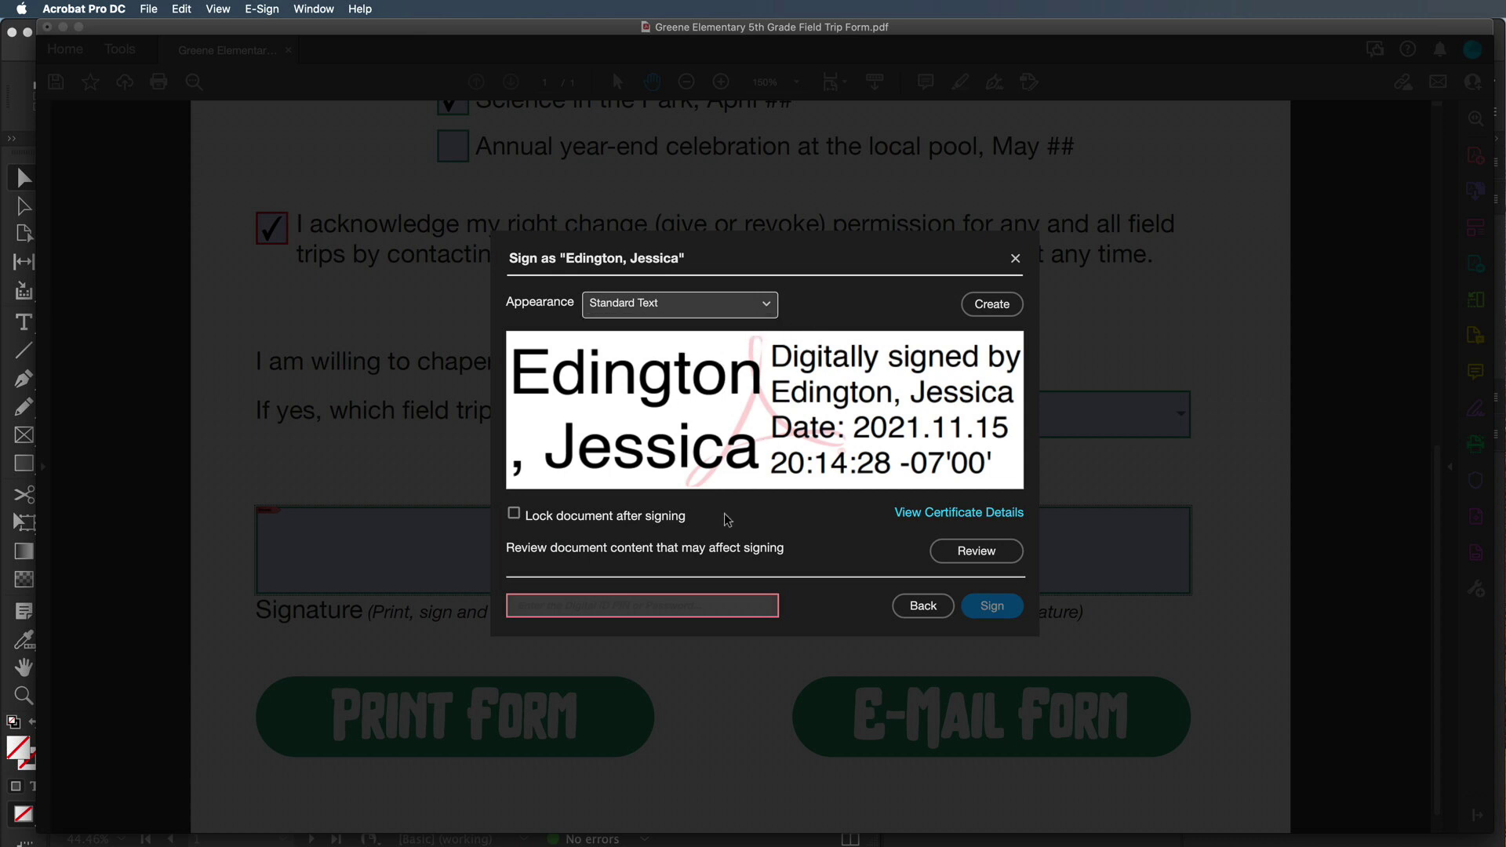
pyautogui.click(571, 606)
pyautogui.write('••••••••••••')
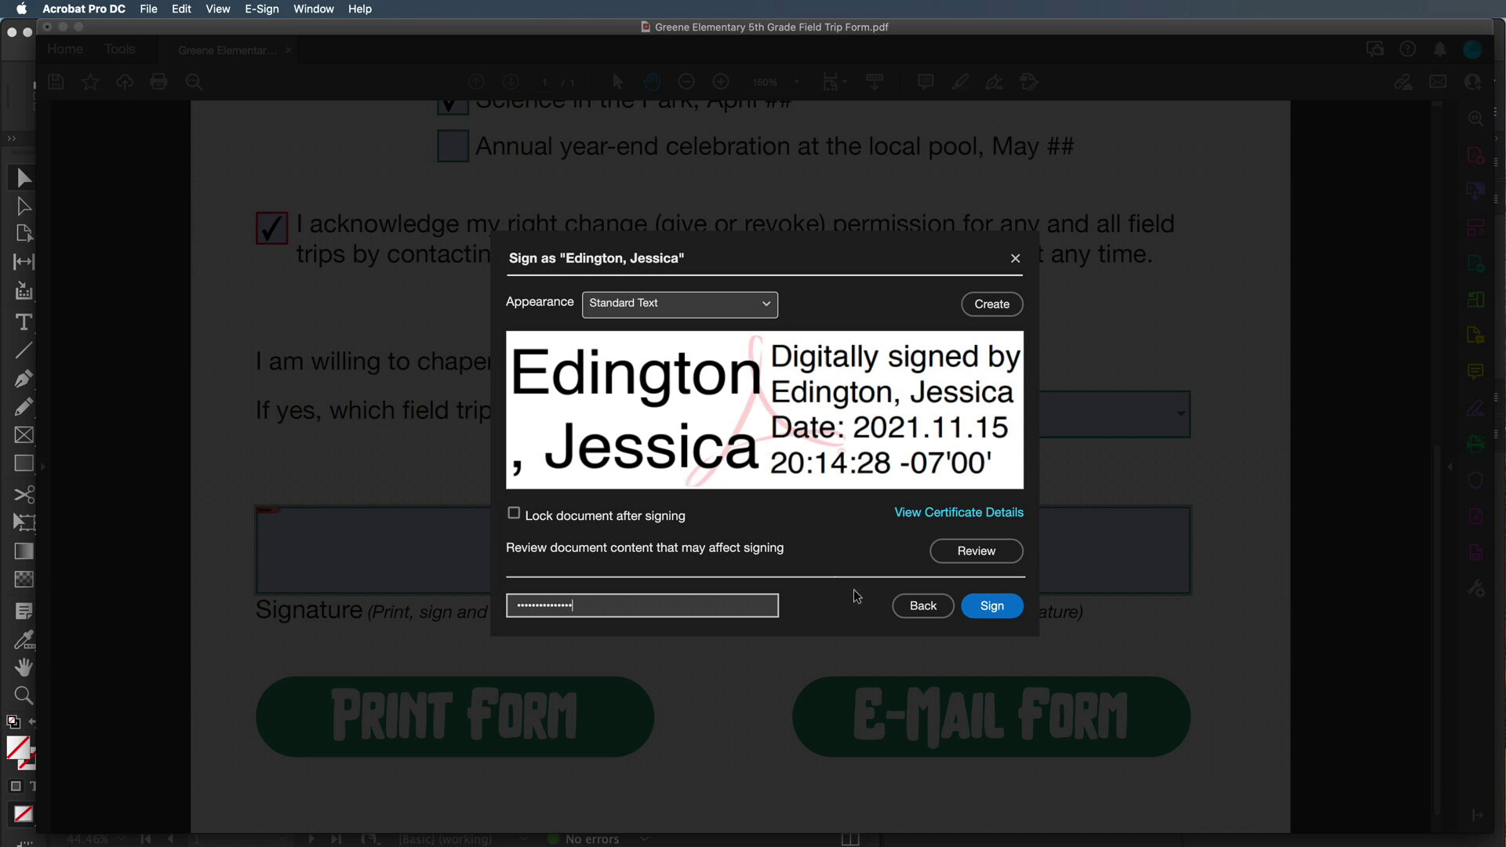
pyautogui.click(991, 606)
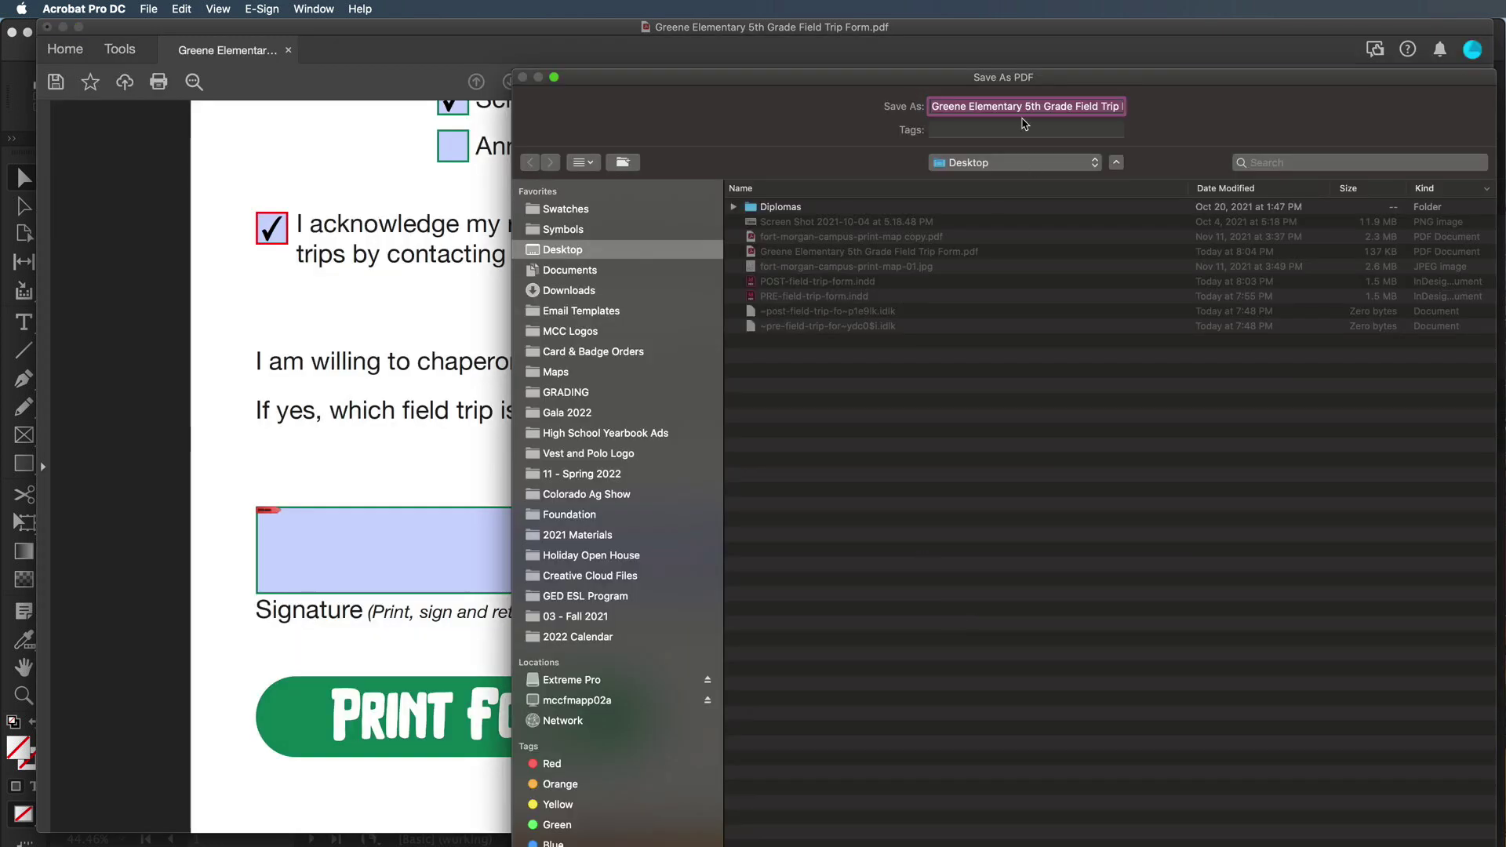
# Save the signed copy to the Desktop as 'Signed Greene Elementary 5th Grade Field Trip Form.pdf'
pyautogui.click(934, 108)
pyautogui.write('Signed')
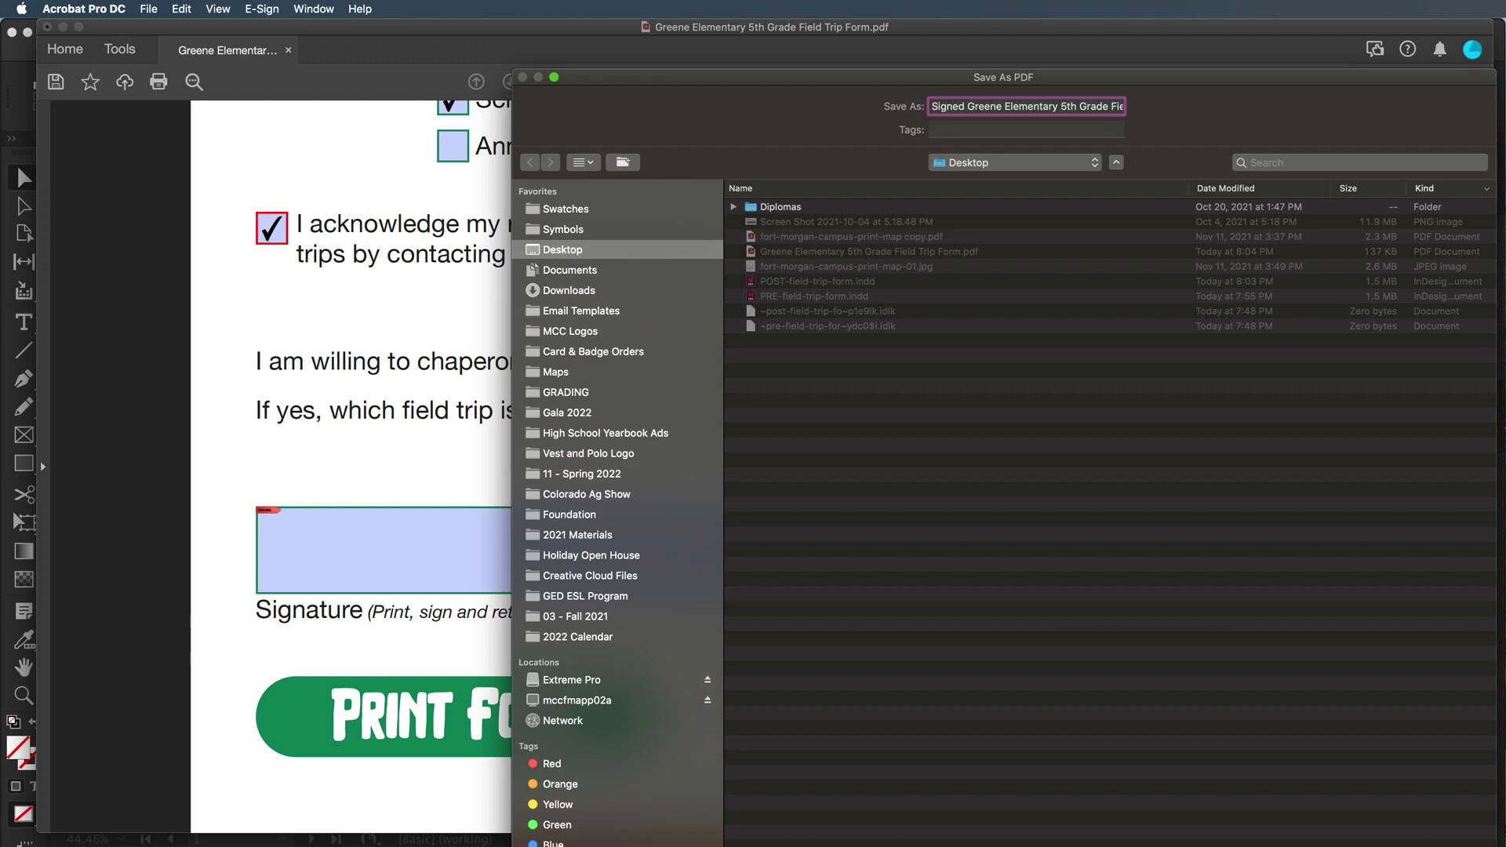
pyautogui.press('Return')
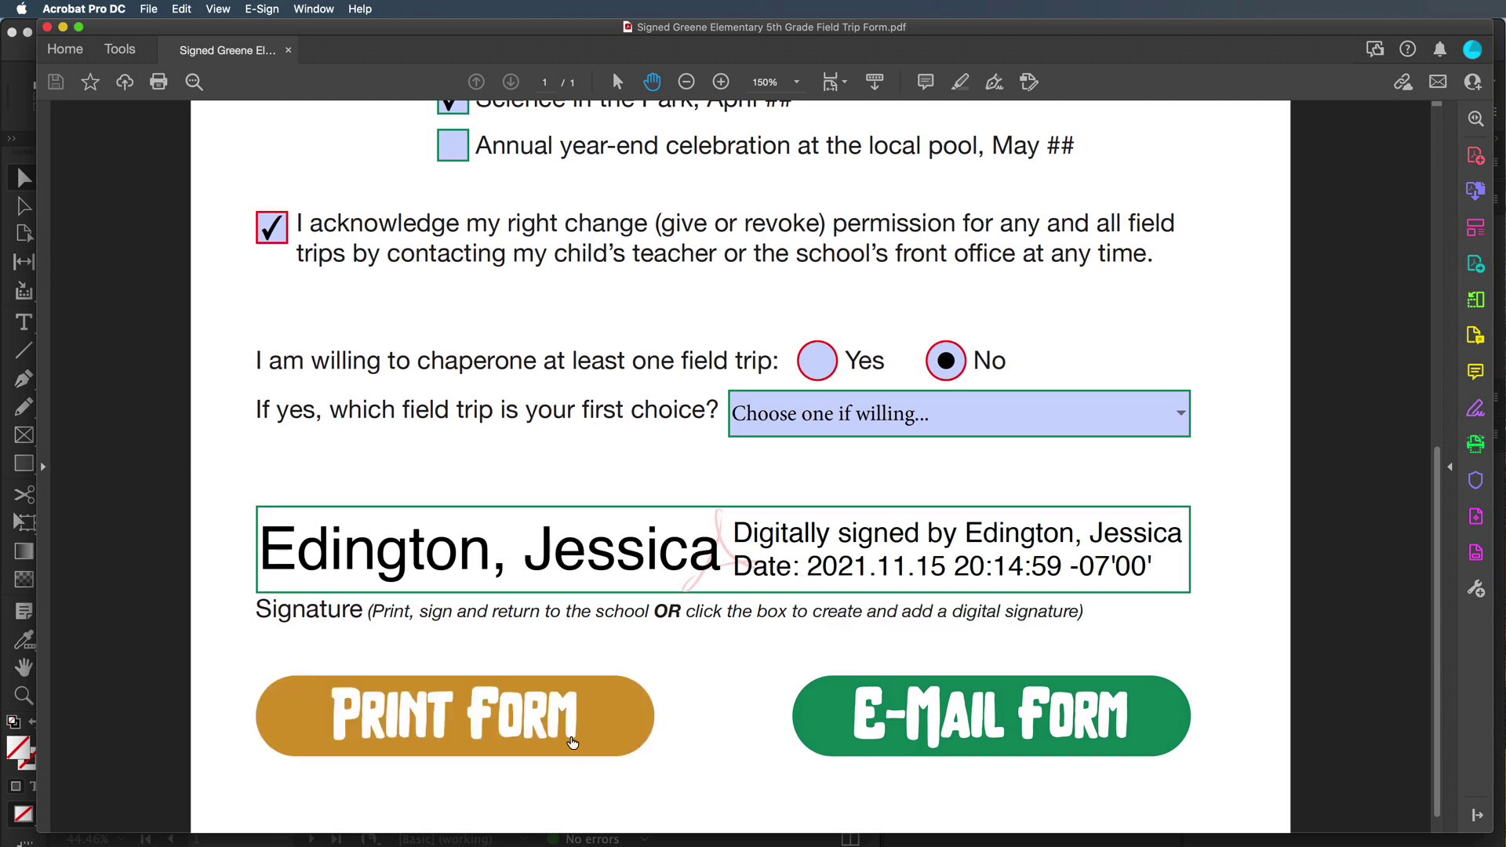
# Cancel the Print Form dialog, then use E-Mail Form to reach the Send Email choice
pyautogui.scroll(-2, 561, 737)
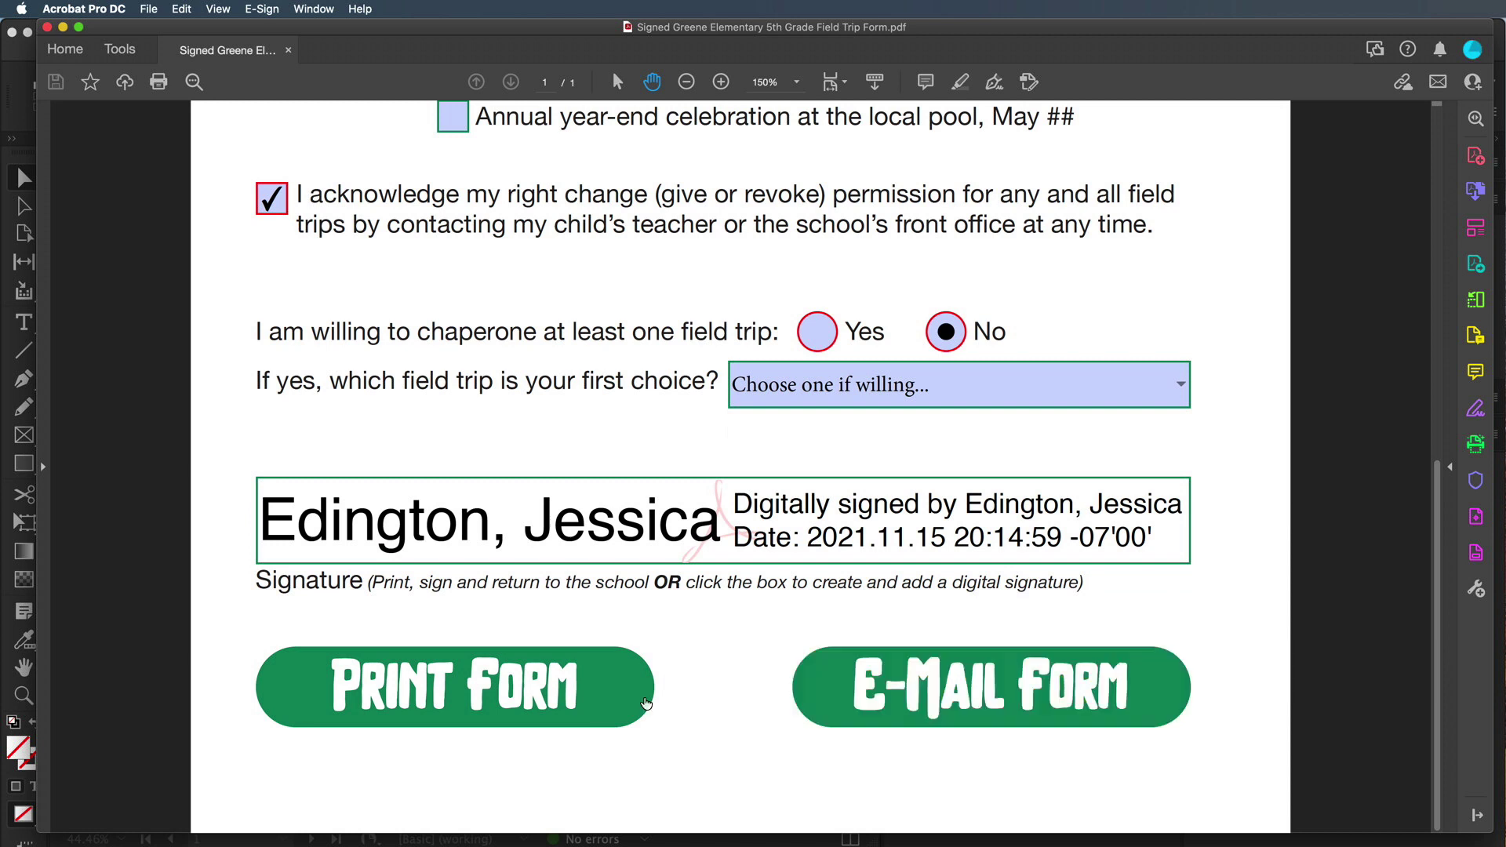
pyautogui.click(555, 703)
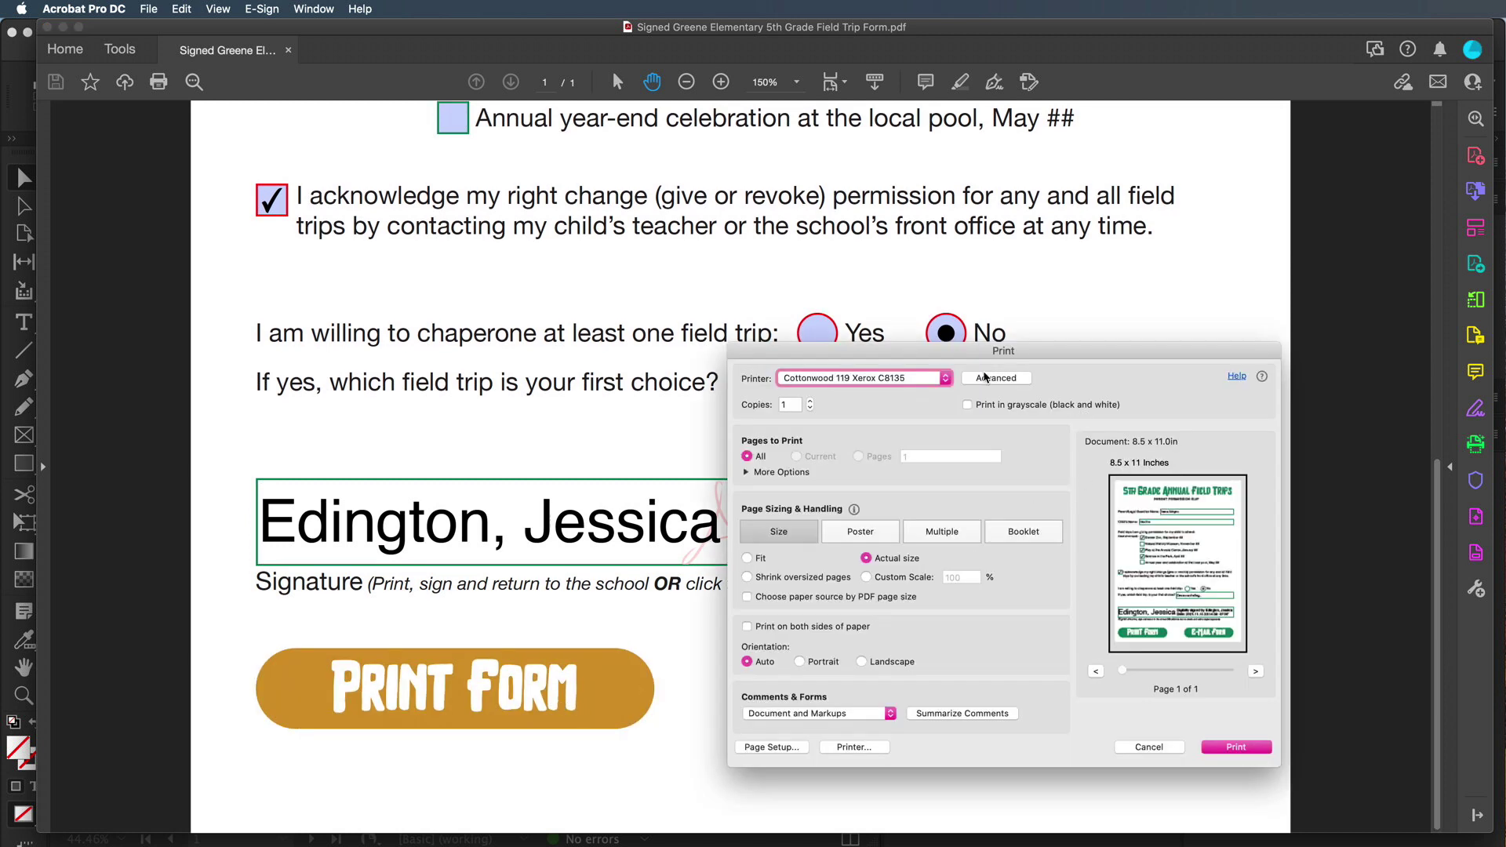
pyautogui.click(1175, 747)
pyautogui.click(941, 696)
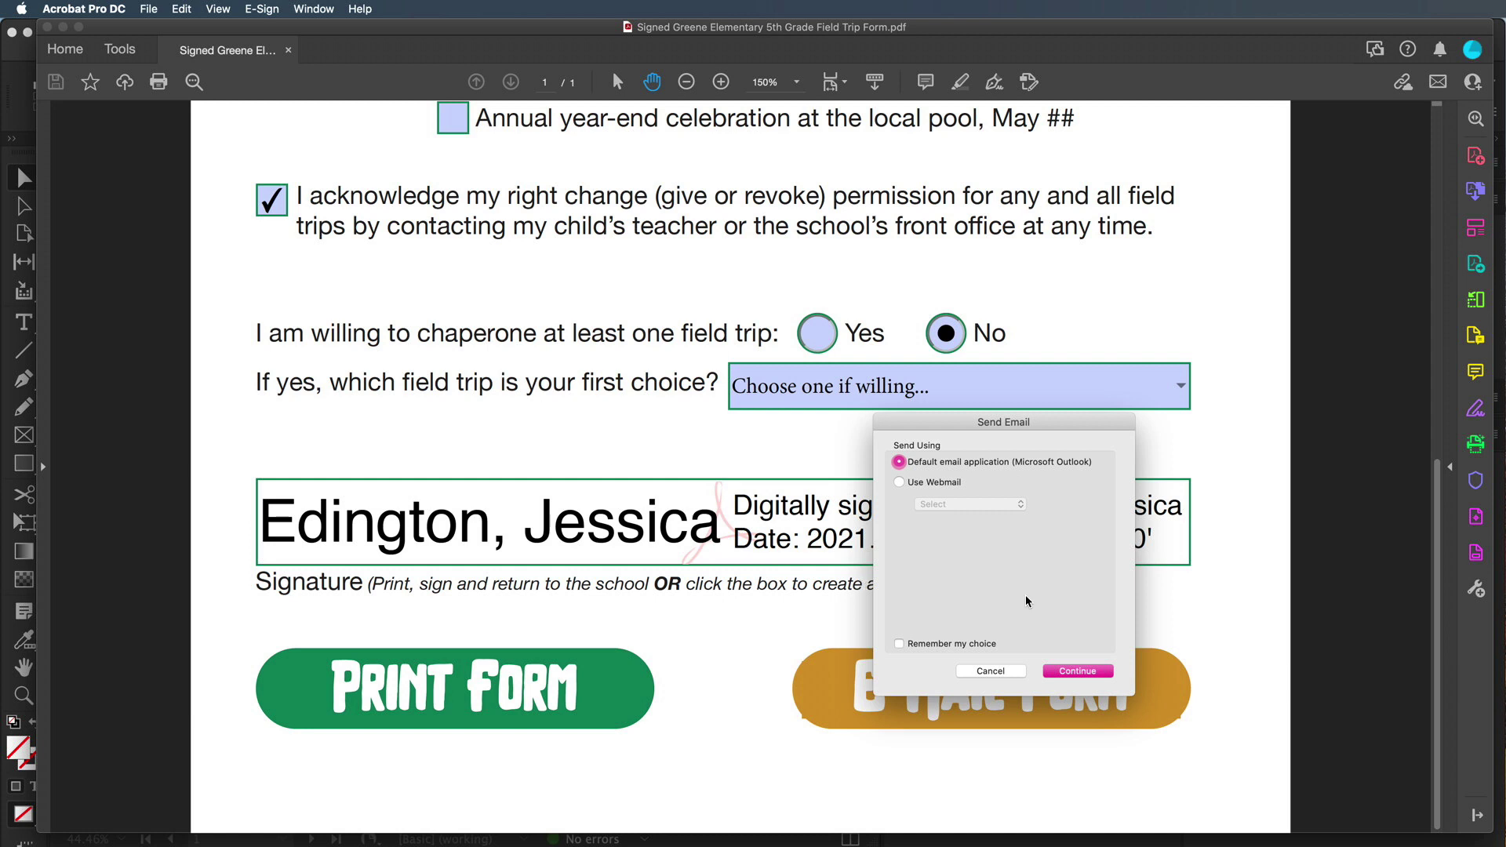
# Send via the default email program, review the Form Returned draft's subject and body, then leave it
pyautogui.click(1078, 670)
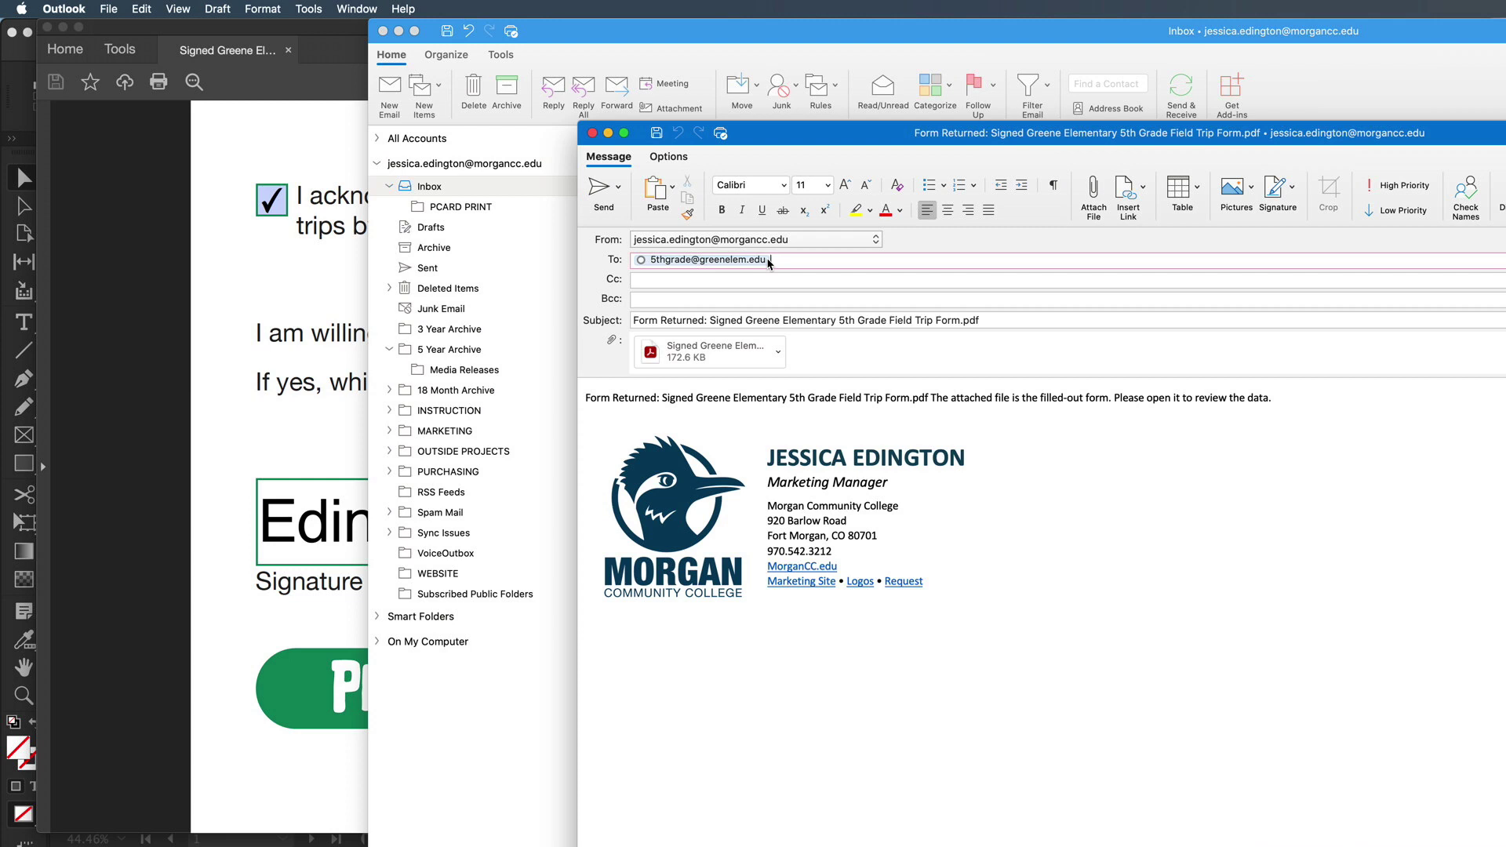
pyautogui.moveTo(634, 320); pyautogui.dragTo(1027, 318)
pyautogui.click(1027, 319)
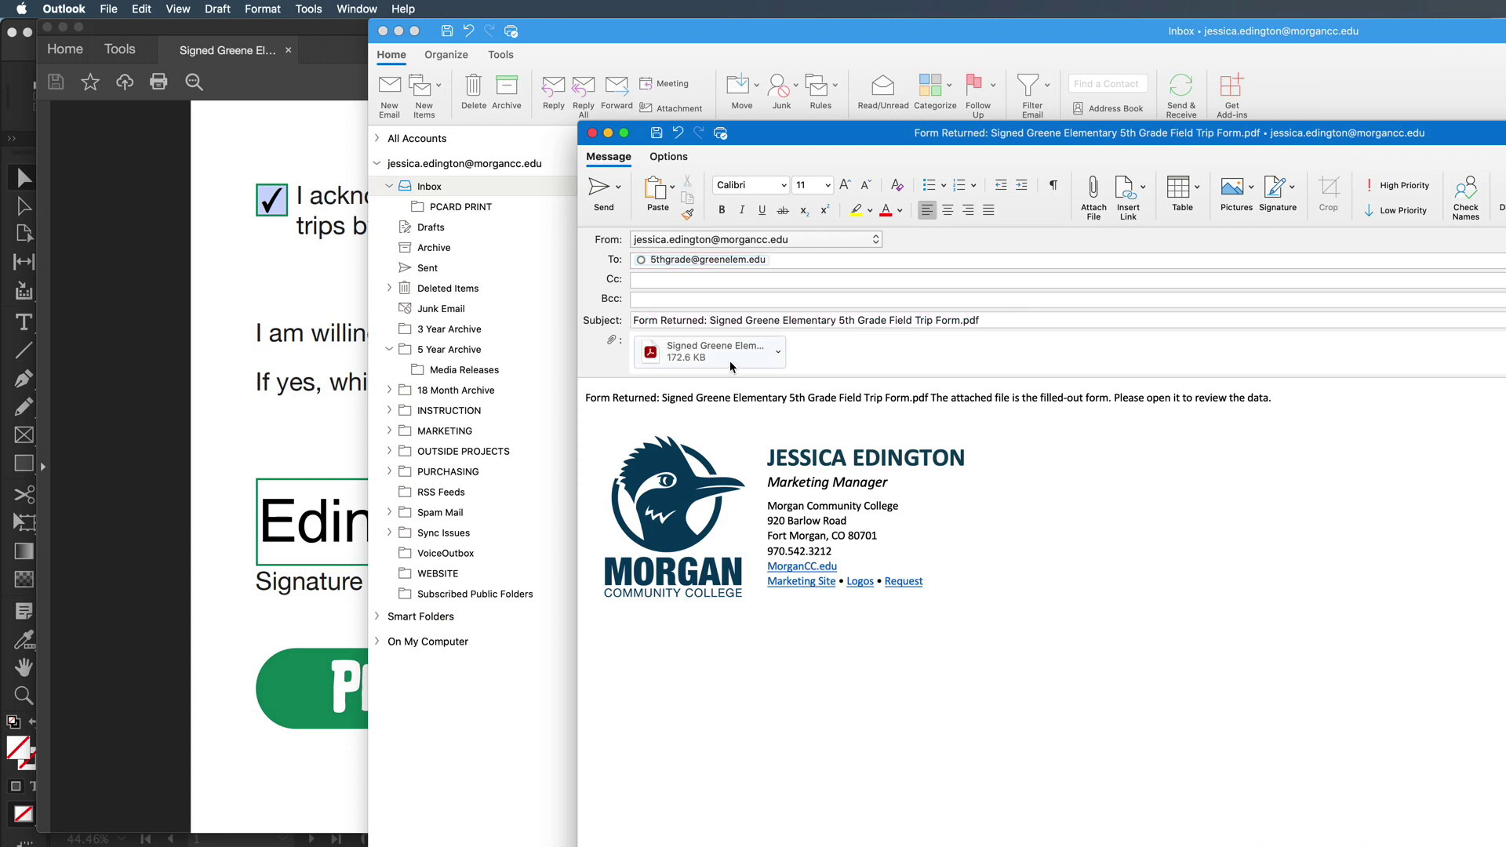
pyautogui.moveTo(586, 397); pyautogui.dragTo(1272, 402)
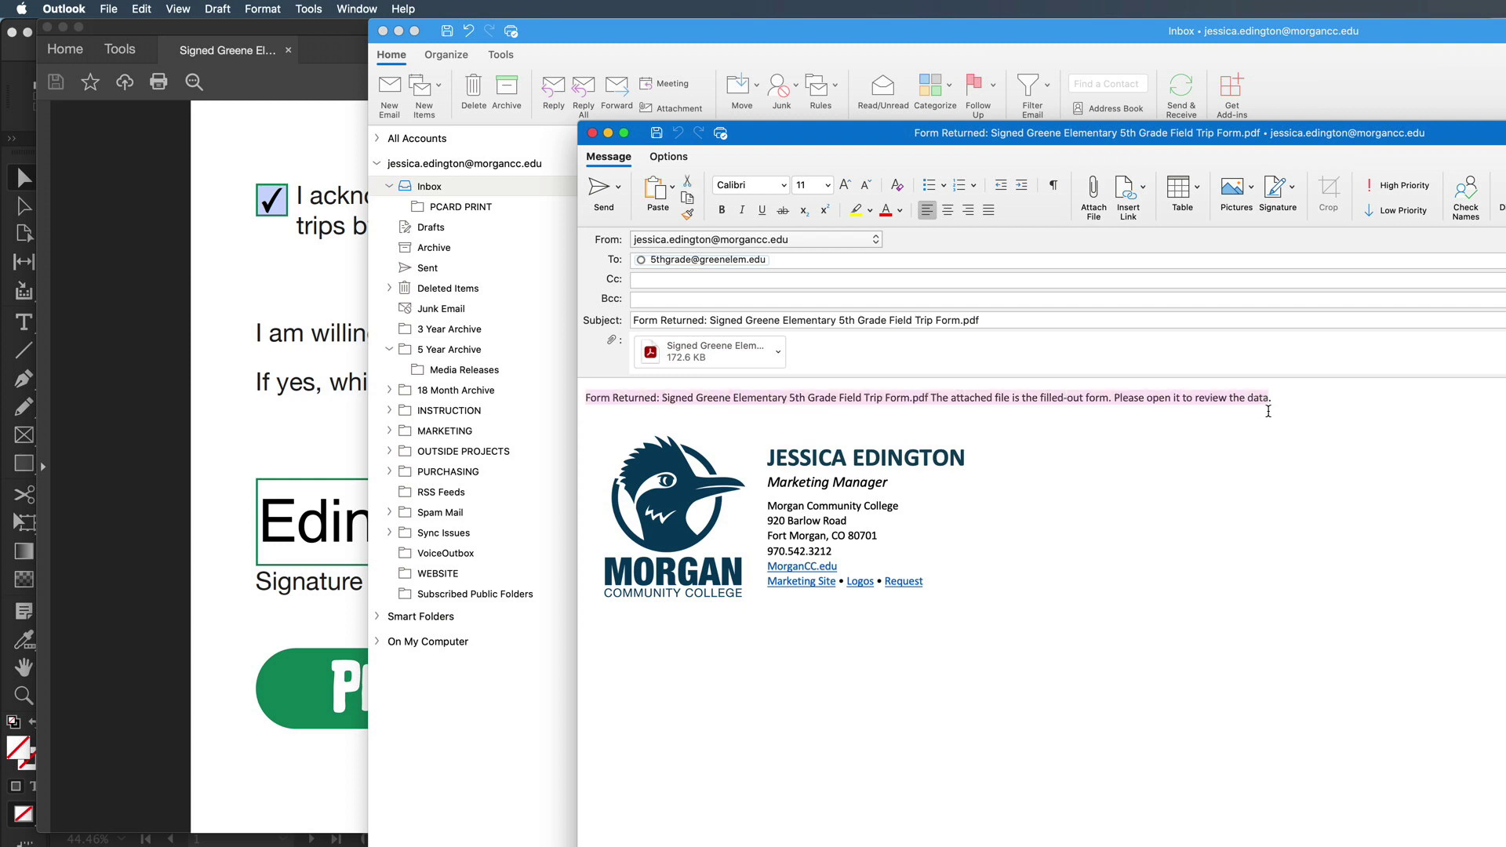
pyautogui.click(842, 417)
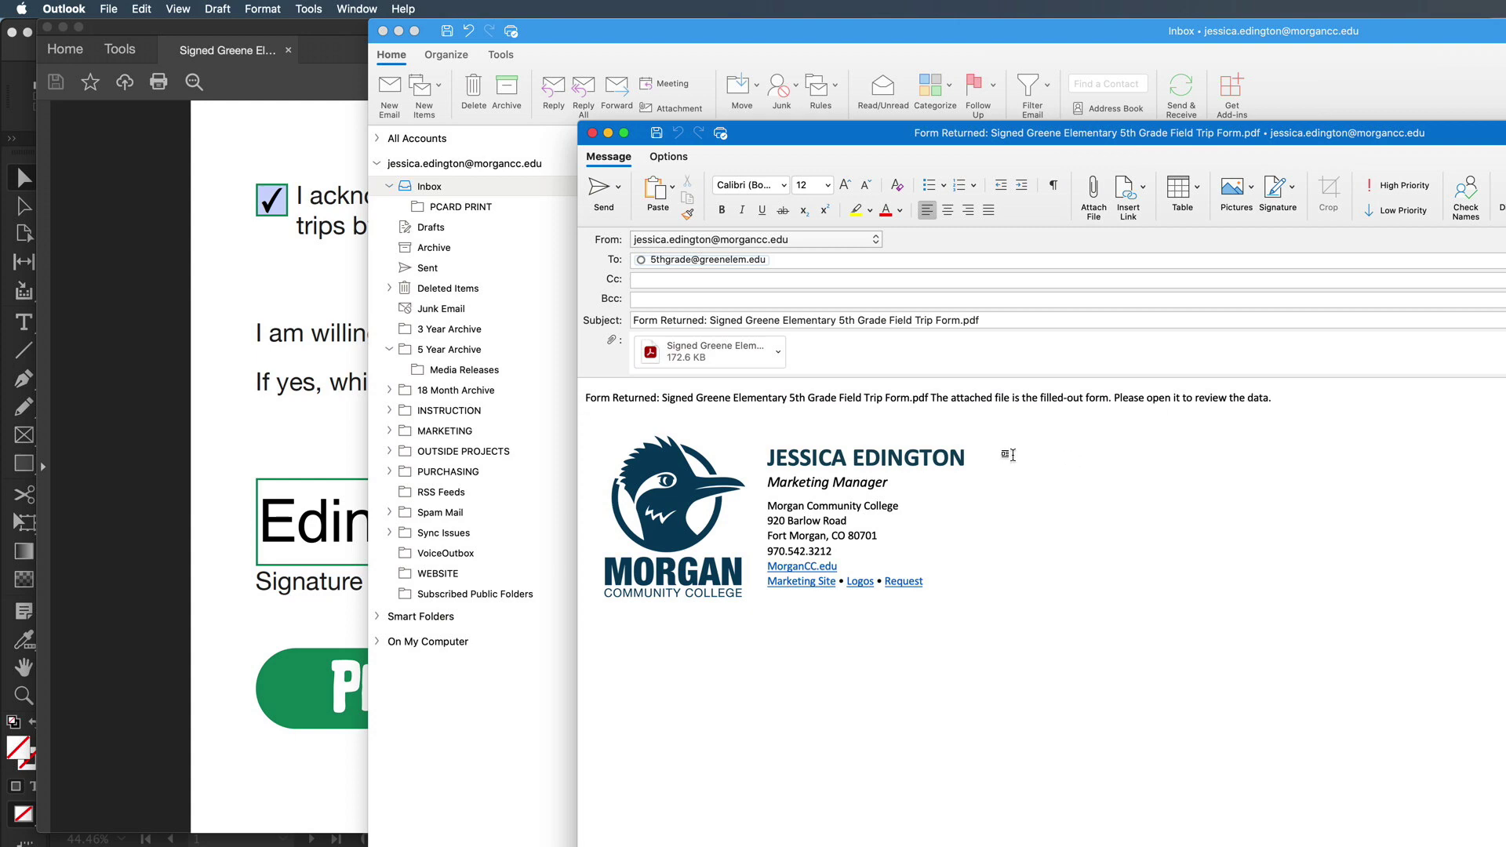
pyautogui.click(484, 77)
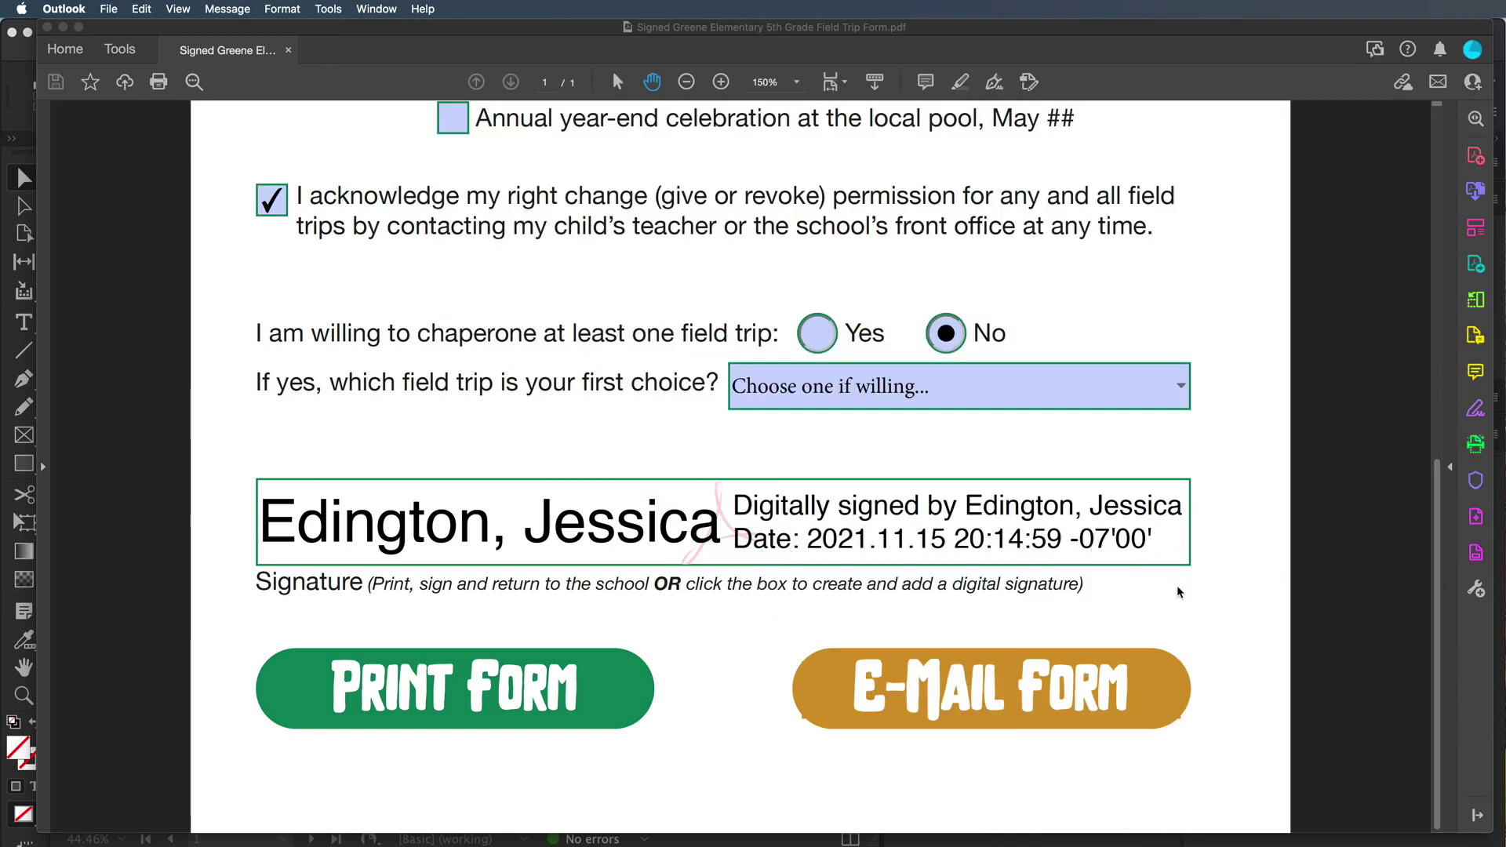
# Check the signature's validity, close the signed copy, reopen the unsigned form and start signing it
pyautogui.click(1021, 532)
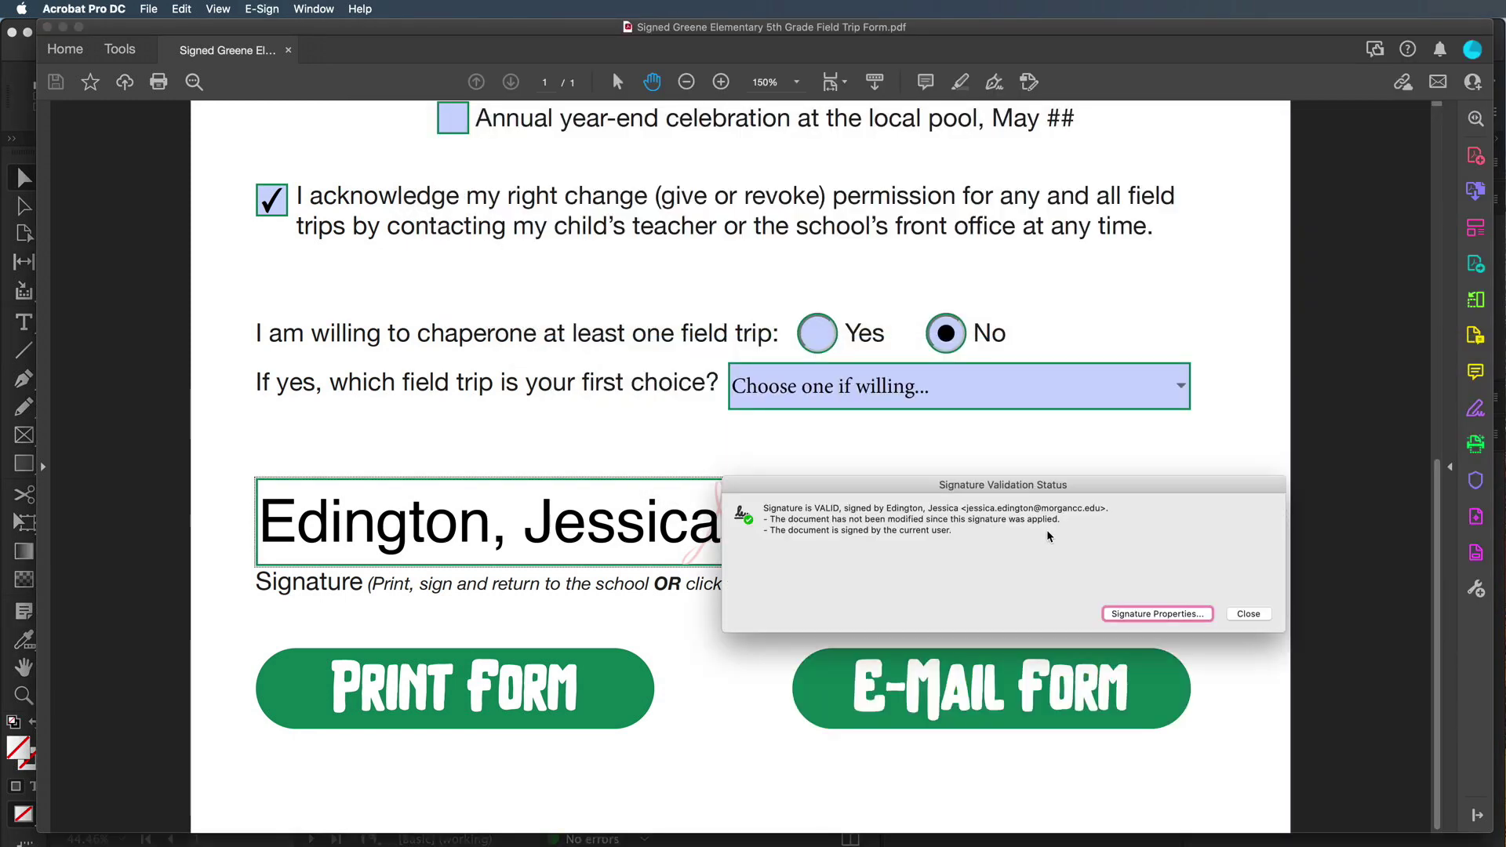
pyautogui.click(1257, 617)
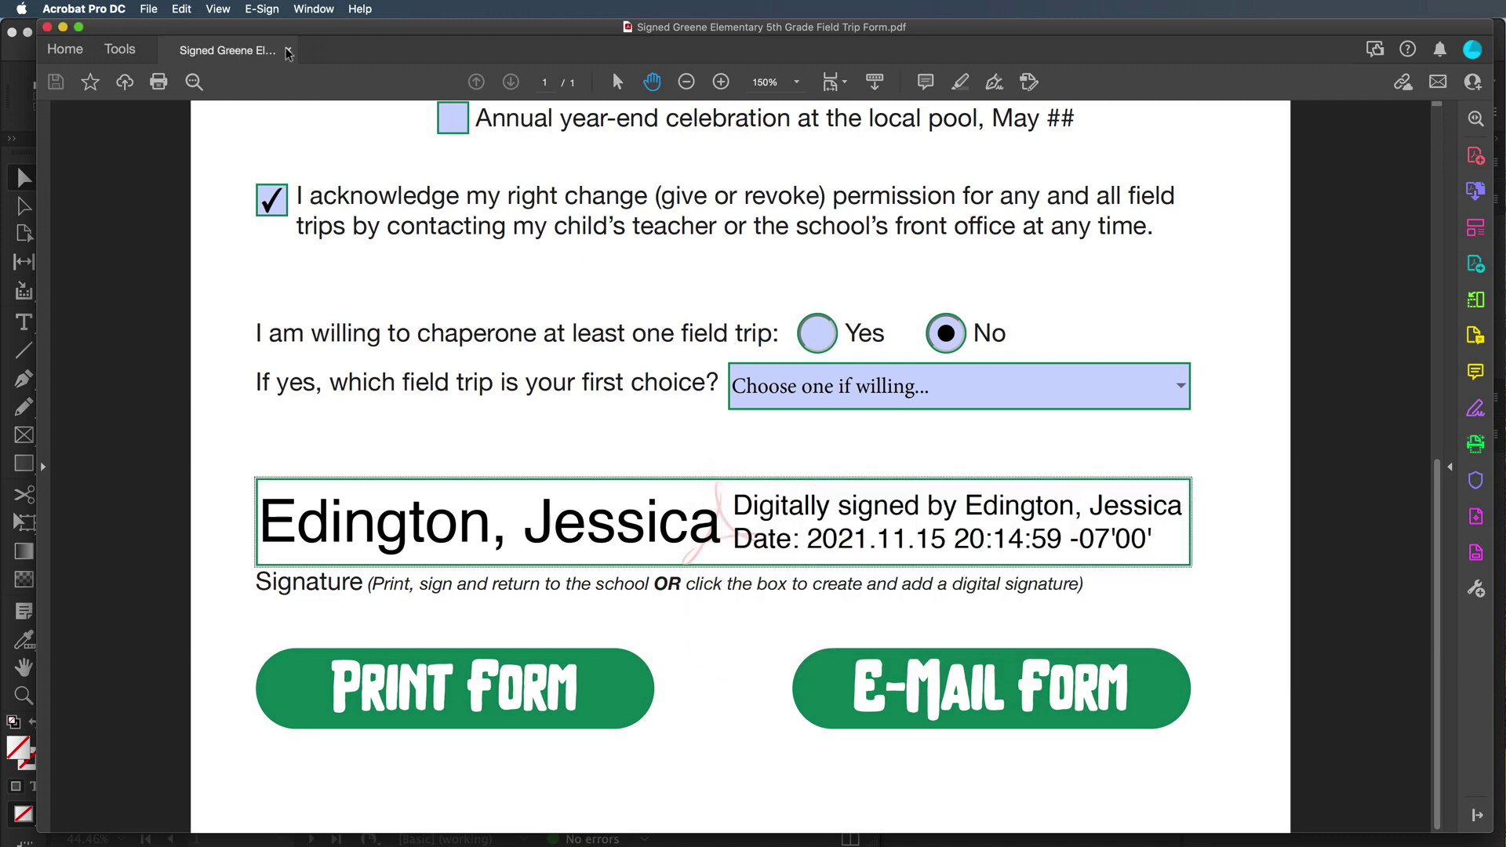
pyautogui.click(288, 50)
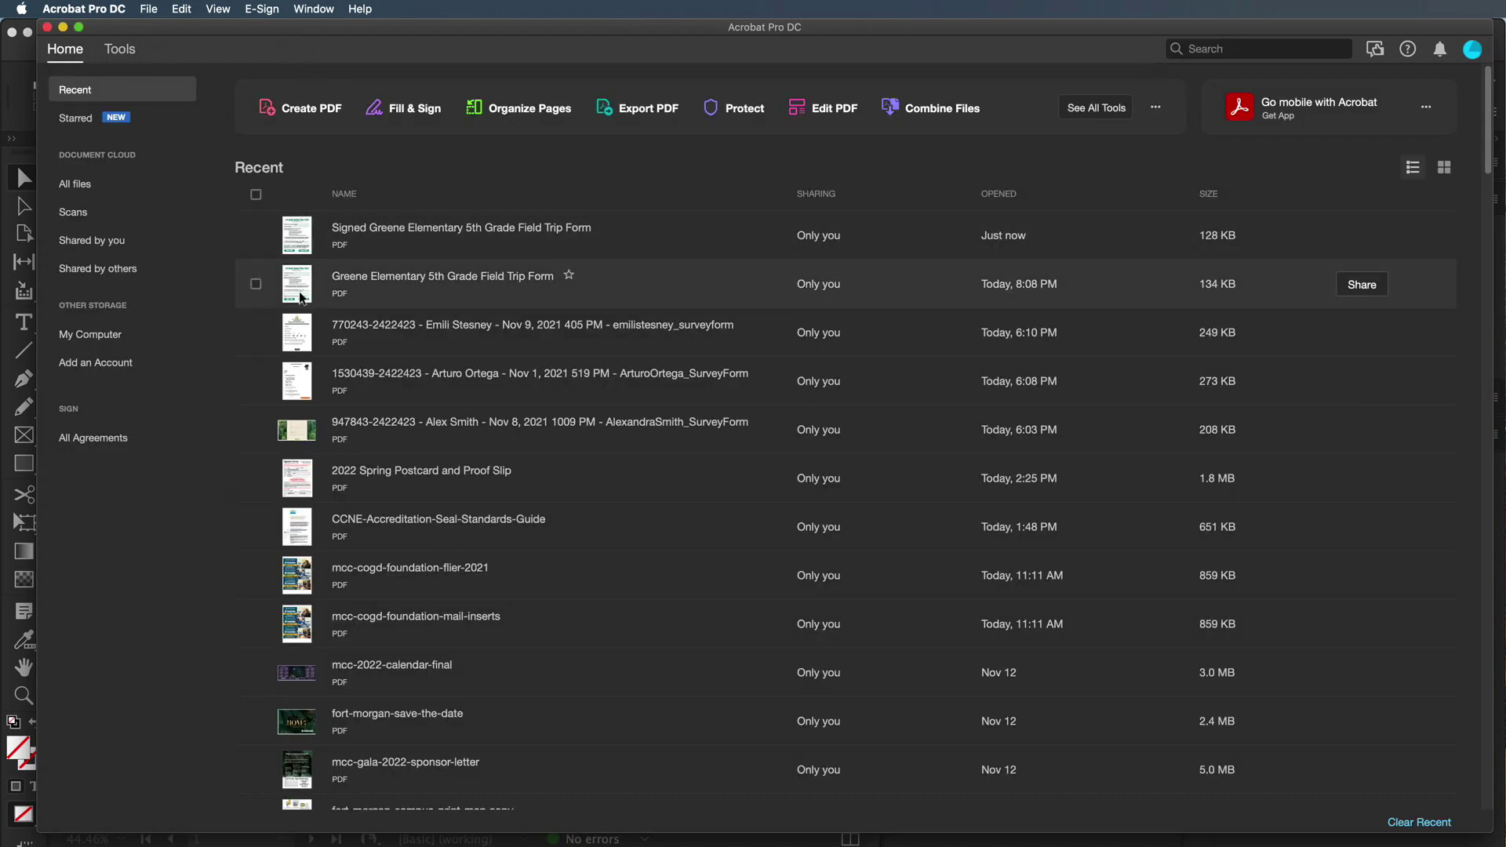
pyautogui.doubleClick(299, 292)
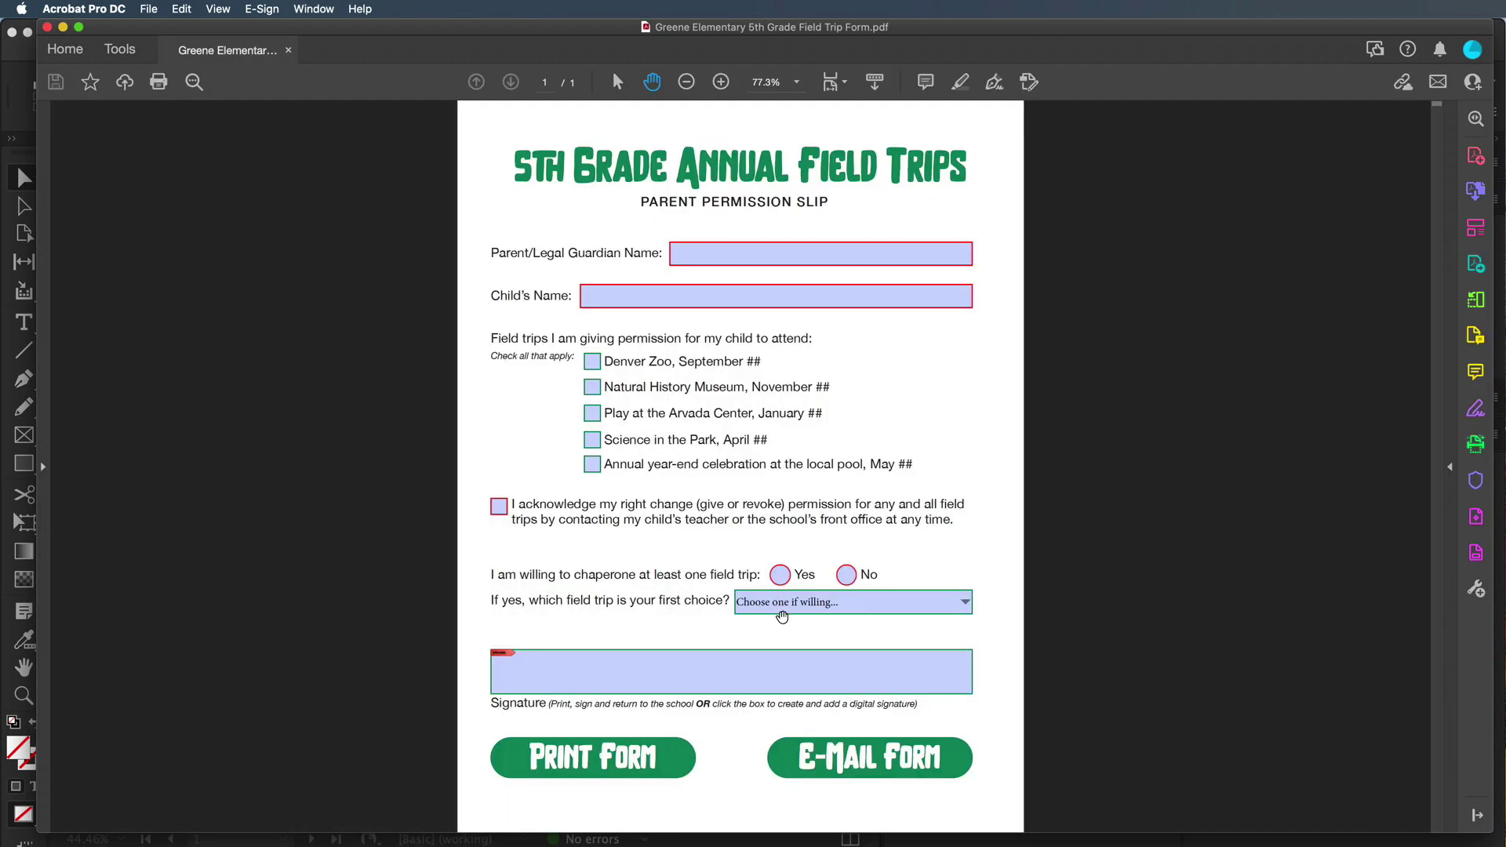
pyautogui.click(708, 672)
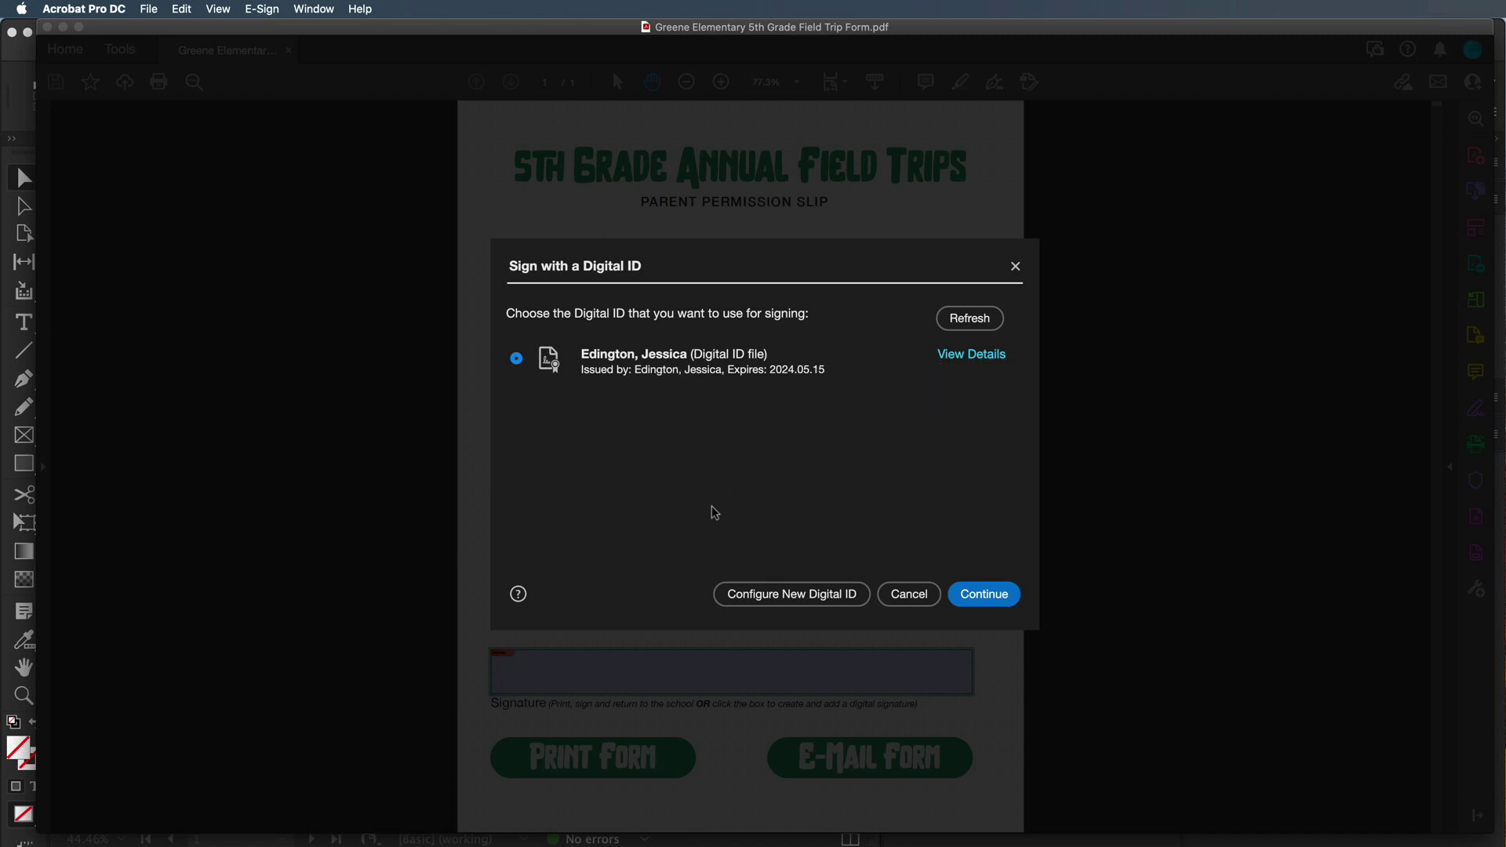
# Set up a new self-signed Digital ID that will be stored in a file
pyautogui.click(792, 599)
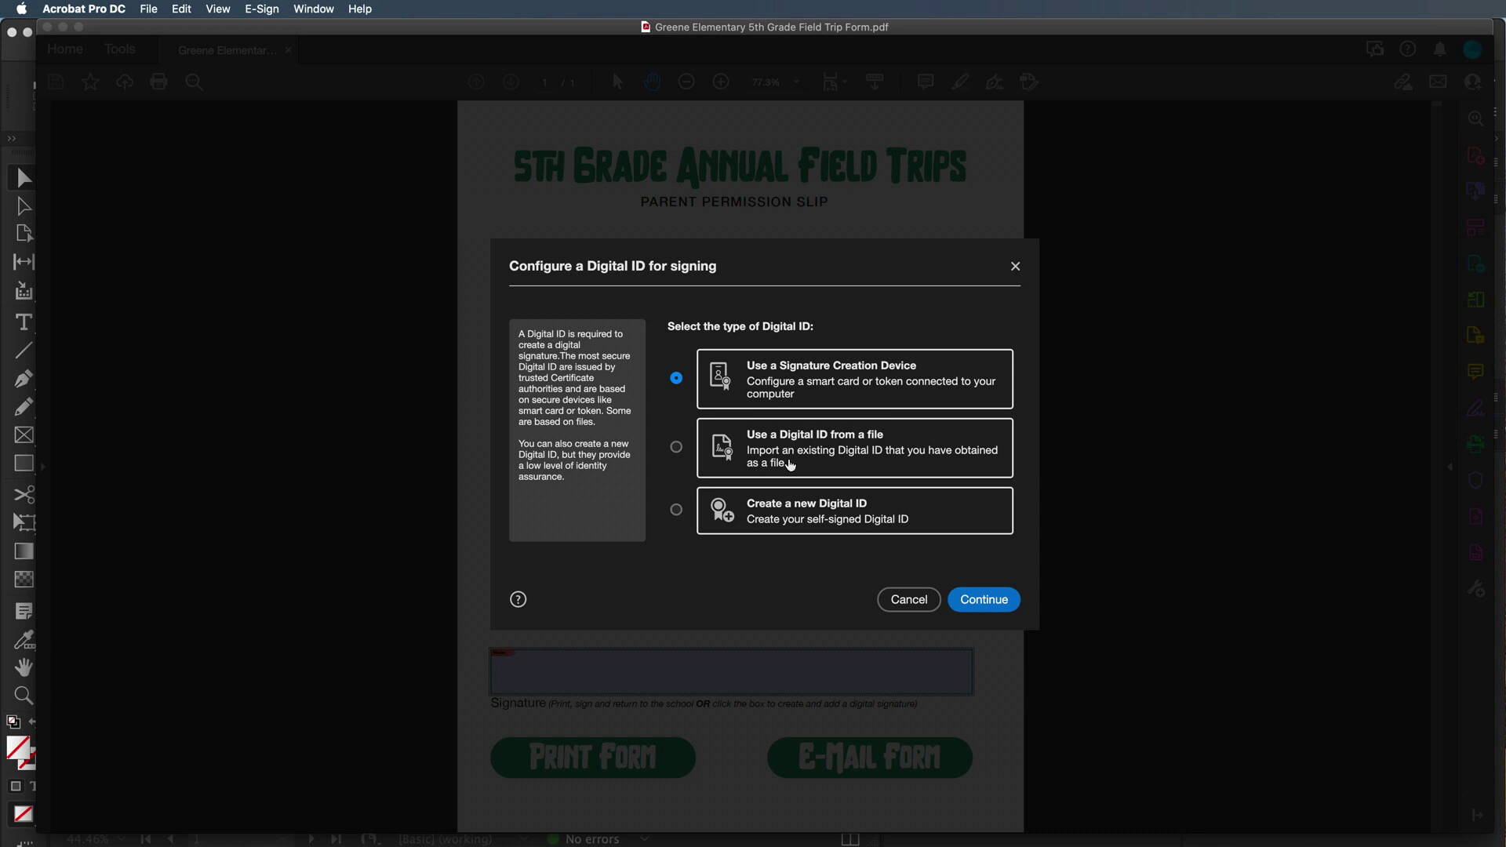
pyautogui.click(678, 513)
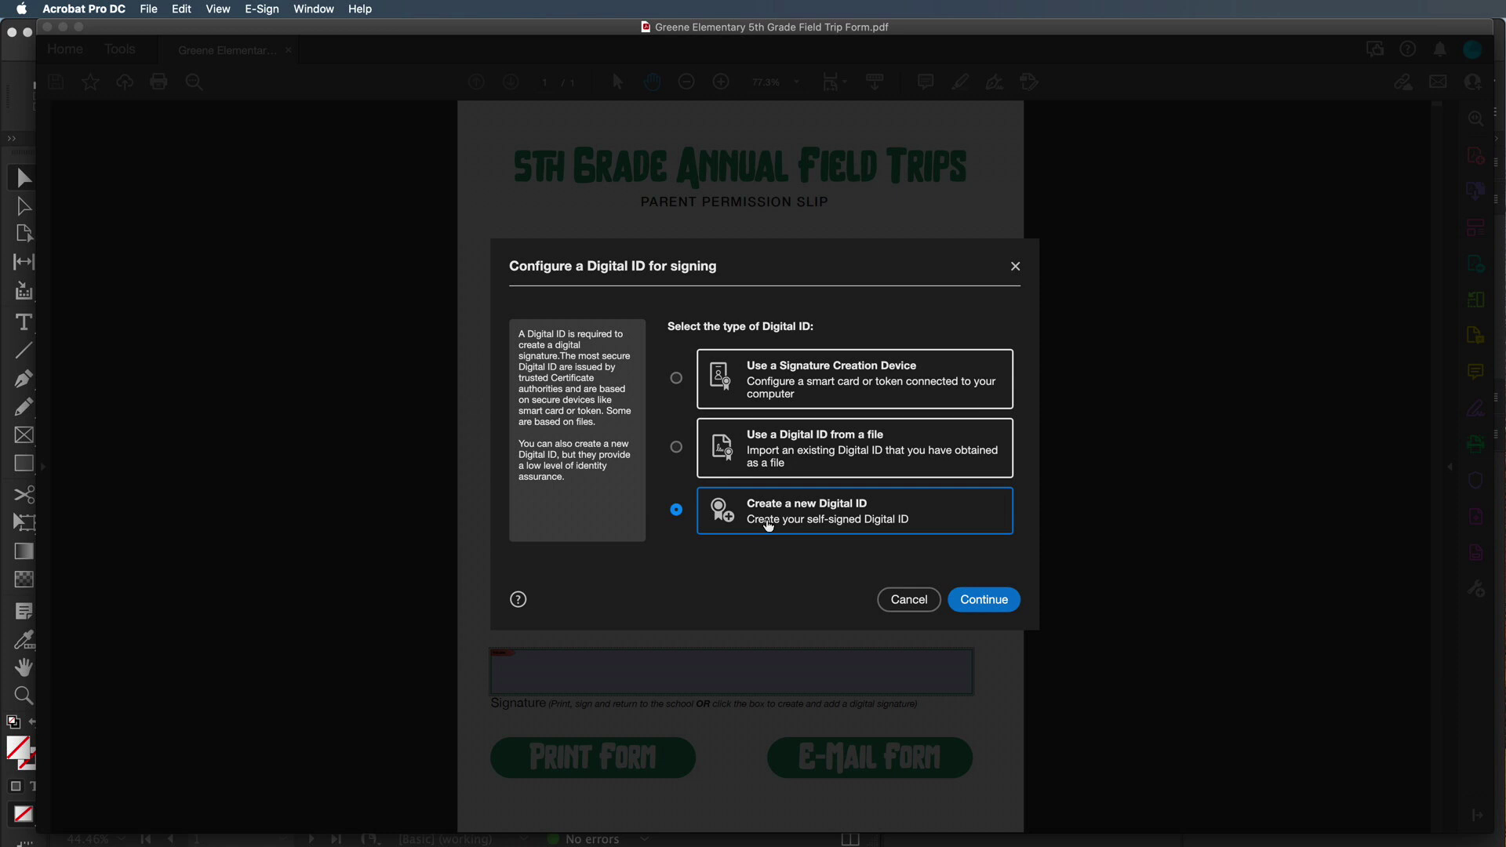
pyautogui.click(996, 605)
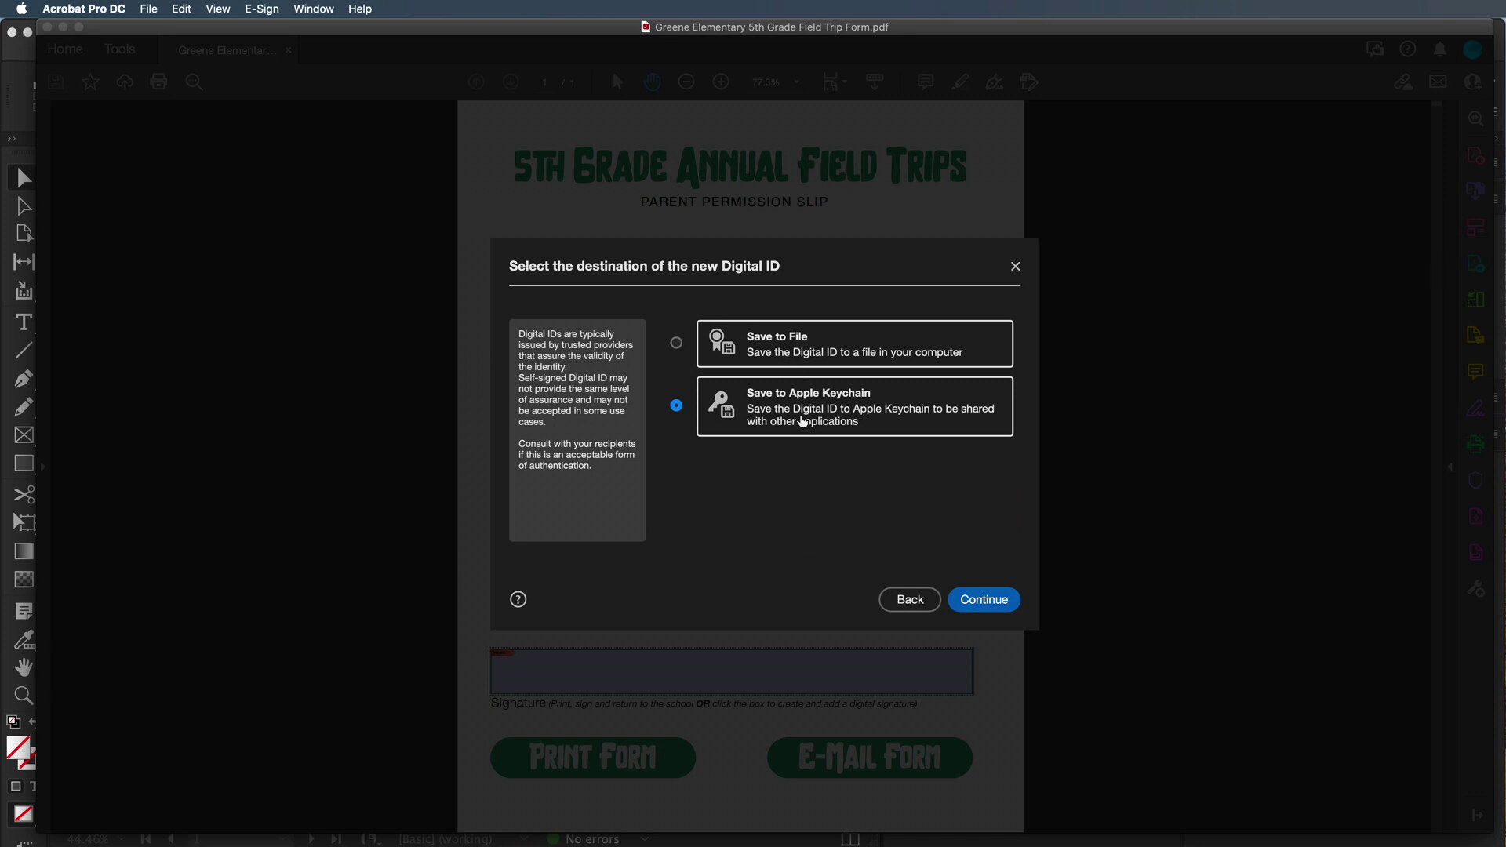
pyautogui.click(767, 353)
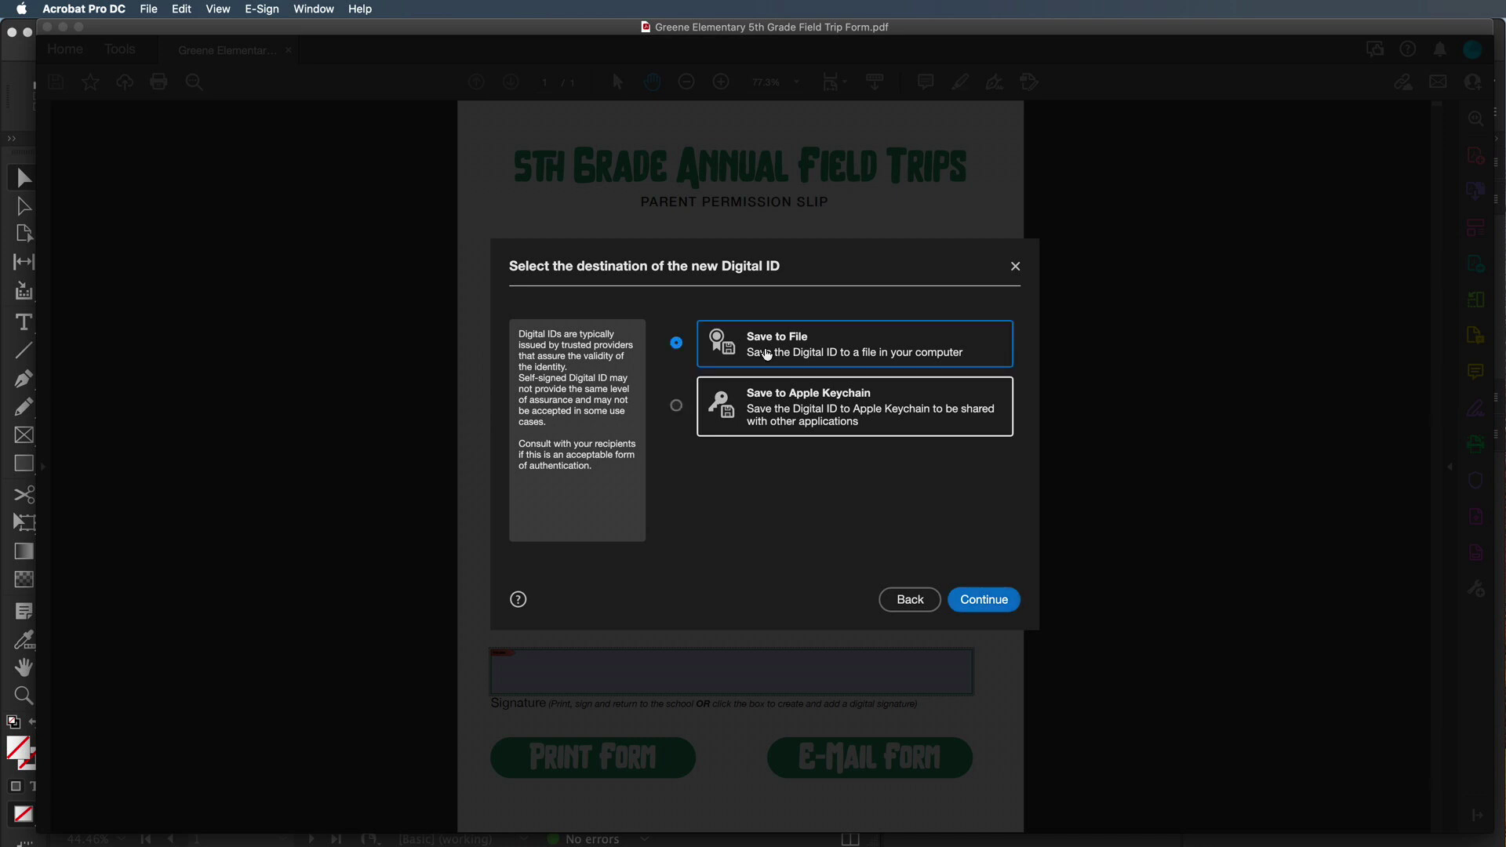
pyautogui.click(981, 601)
# Enter organization 'Morgan Community College', unit 'Marketing Department' and the signer's email address for the ID
pyautogui.click(838, 363)
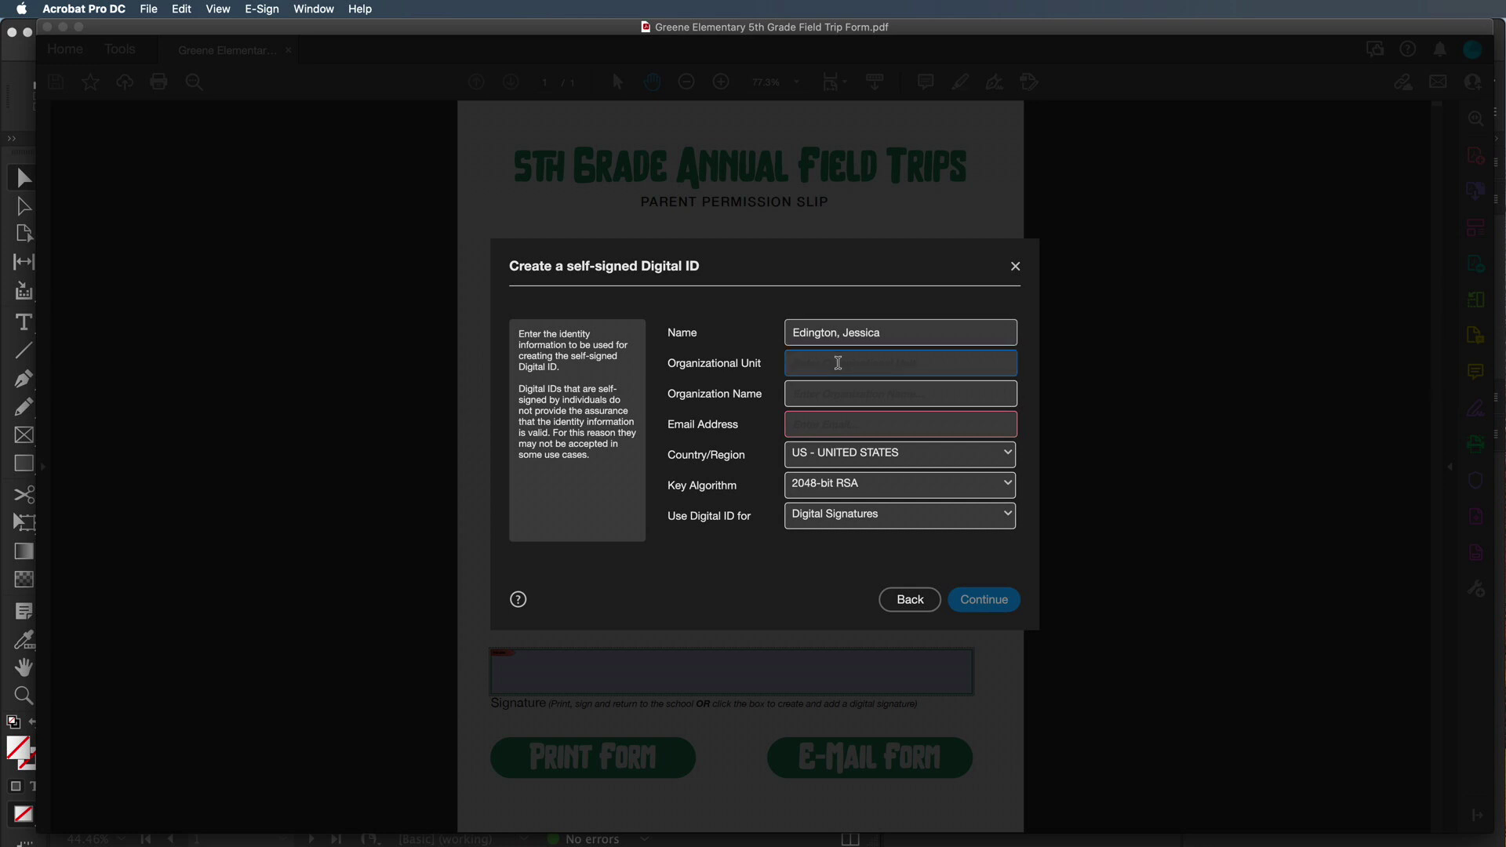
pyautogui.press('Tab')
pyautogui.write('Morgan Co')
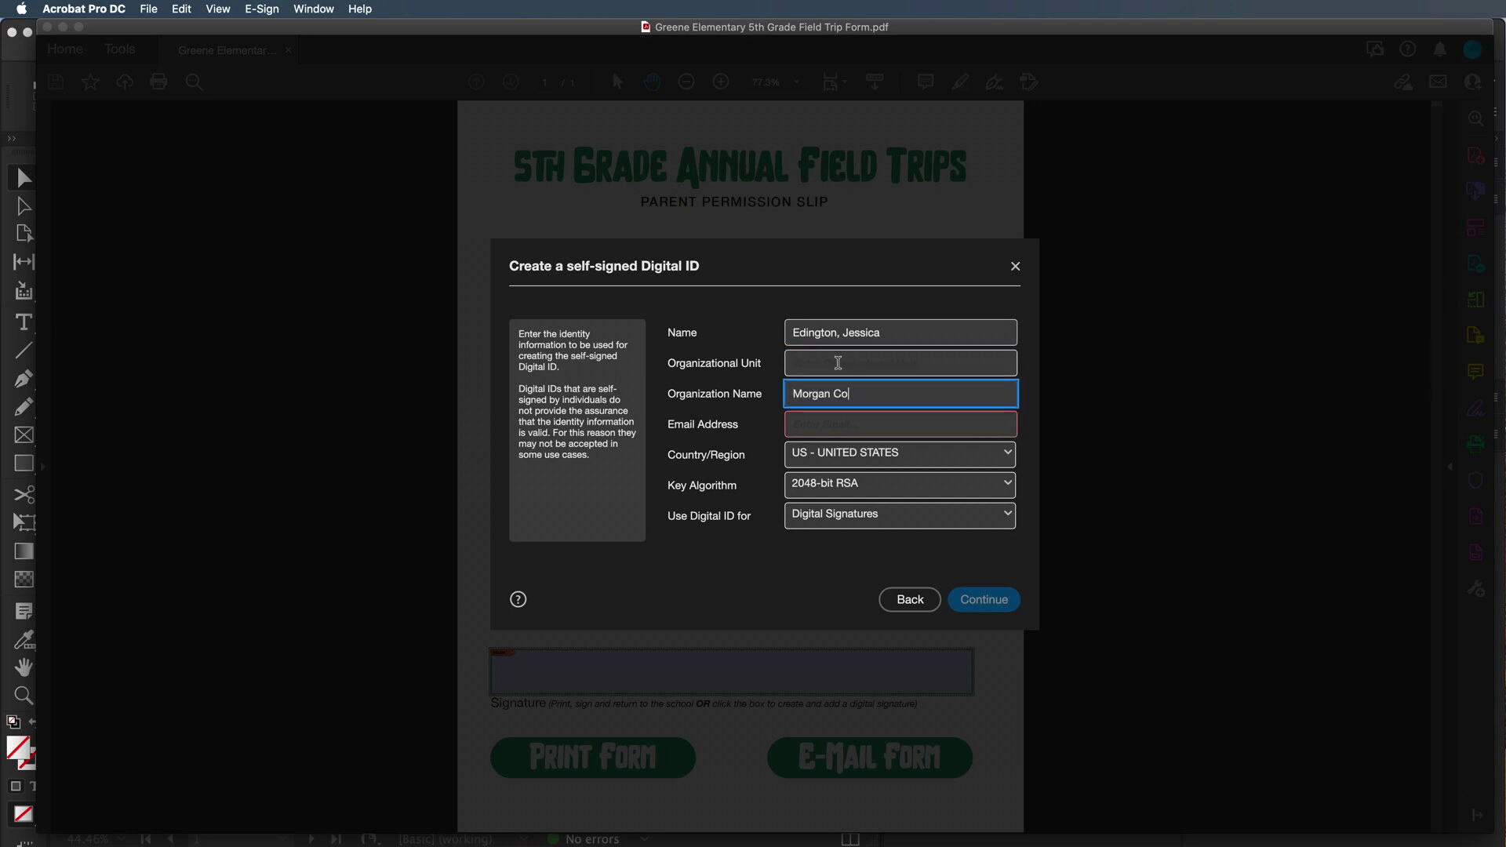
pyautogui.write('mmunity College')
pyautogui.click(838, 362)
pyautogui.write('Humanit')
pyautogui.press('BackSpace')
pyautogui.press('BackSpace')
pyautogui.press('BackSpace')
pyautogui.press('BackSpace')
pyautogui.press('BackSpace')
pyautogui.press('BackSpace')
pyautogui.press('BackSpace')
pyautogui.write('Mar')
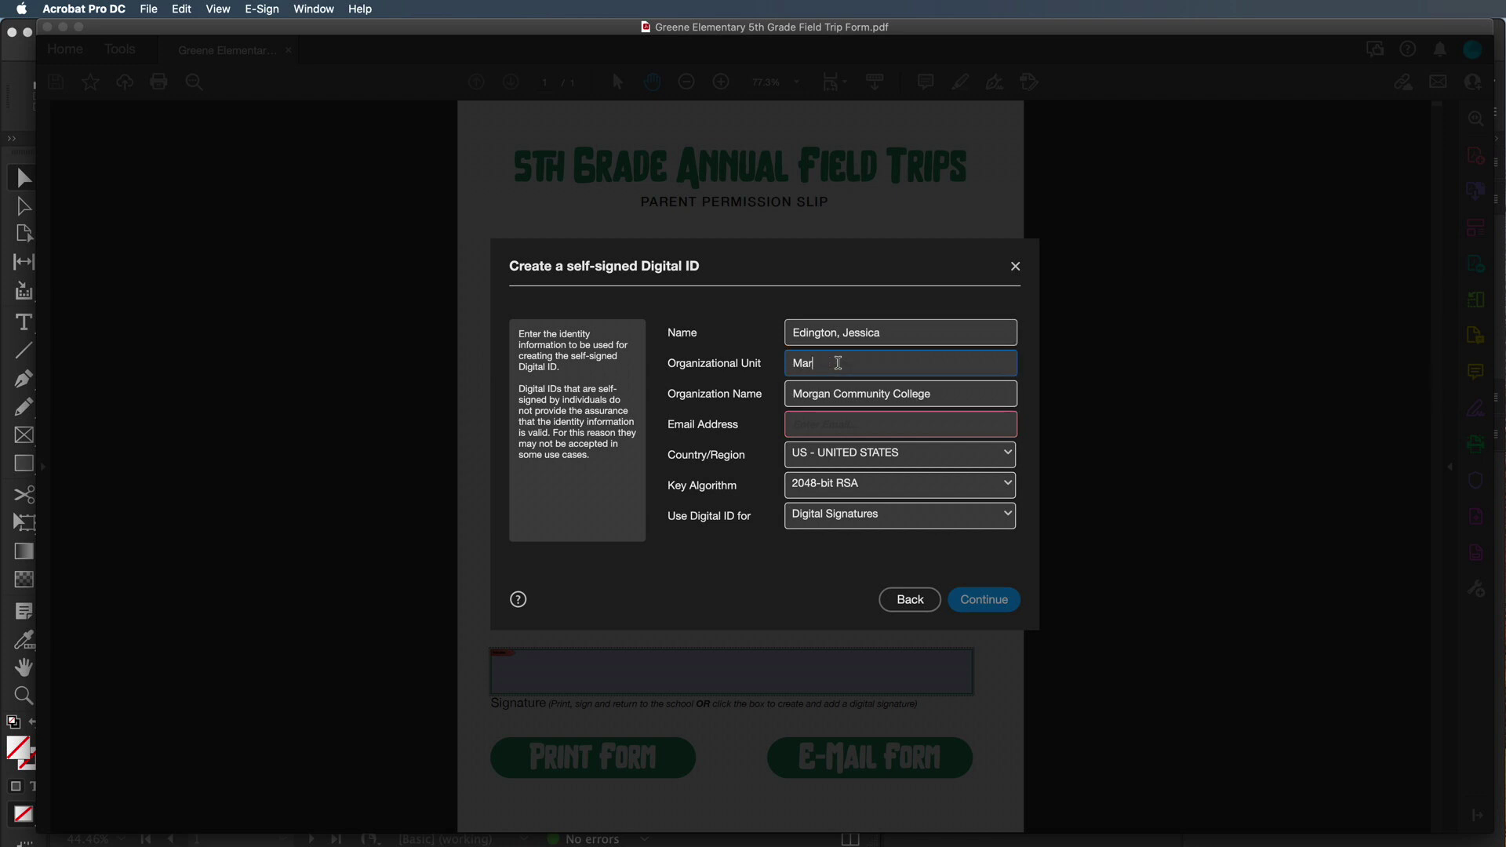
pyautogui.write('keting Department')
pyautogui.click(838, 427)
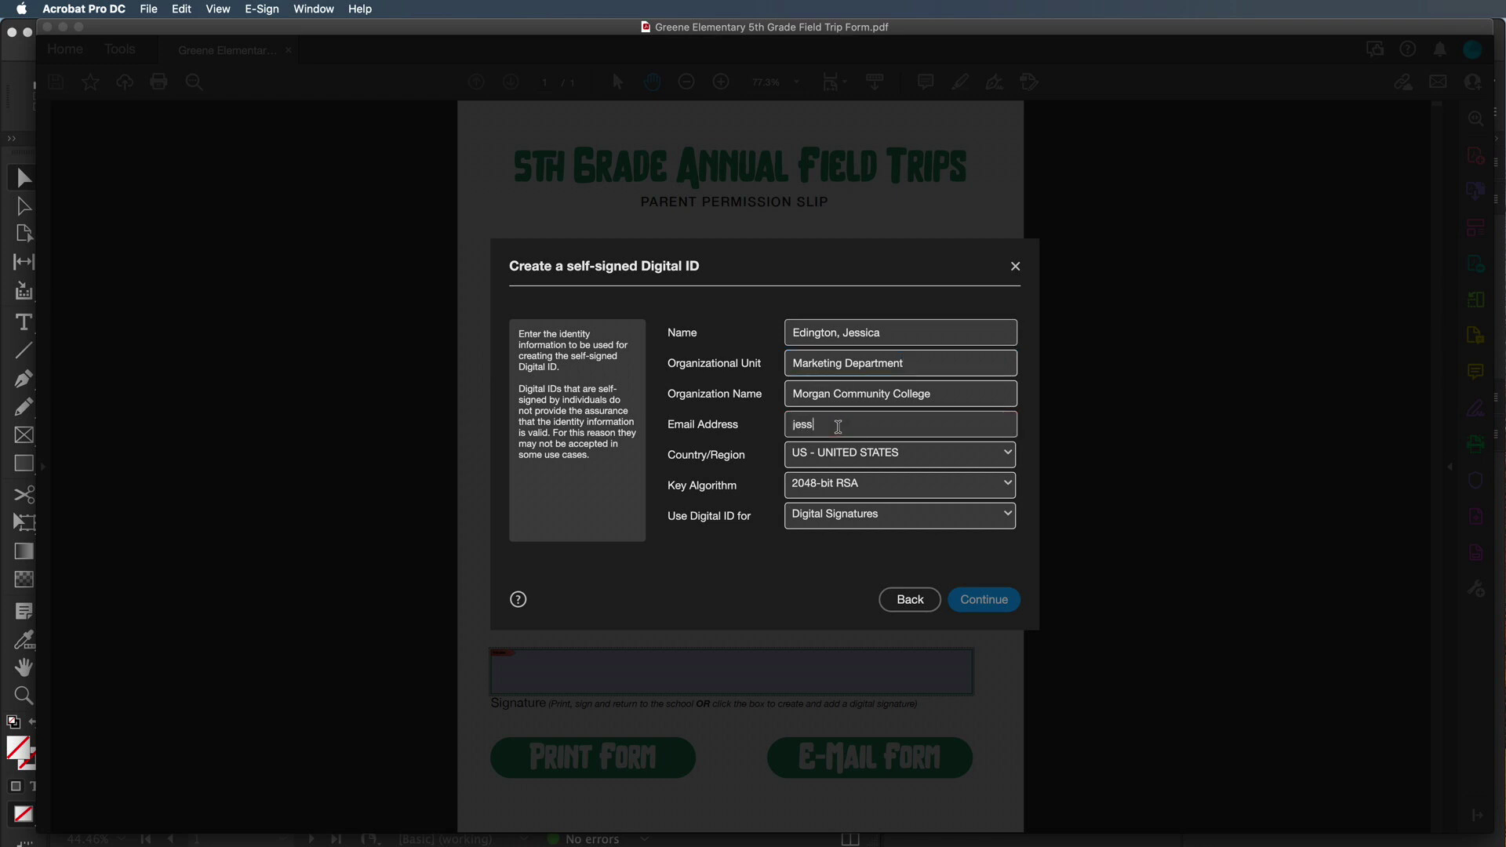
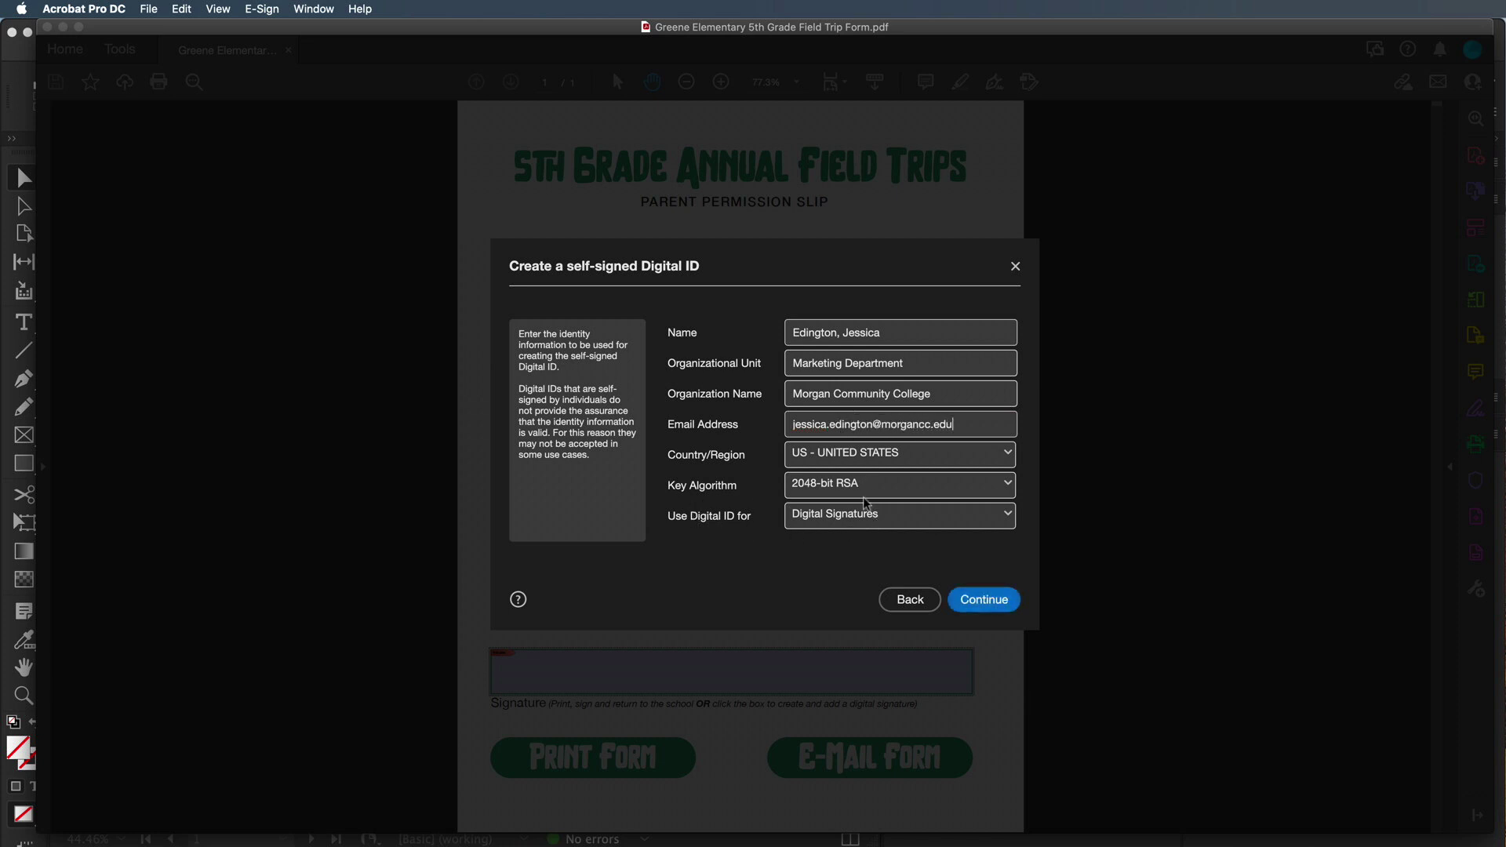
pyautogui.click(984, 600)
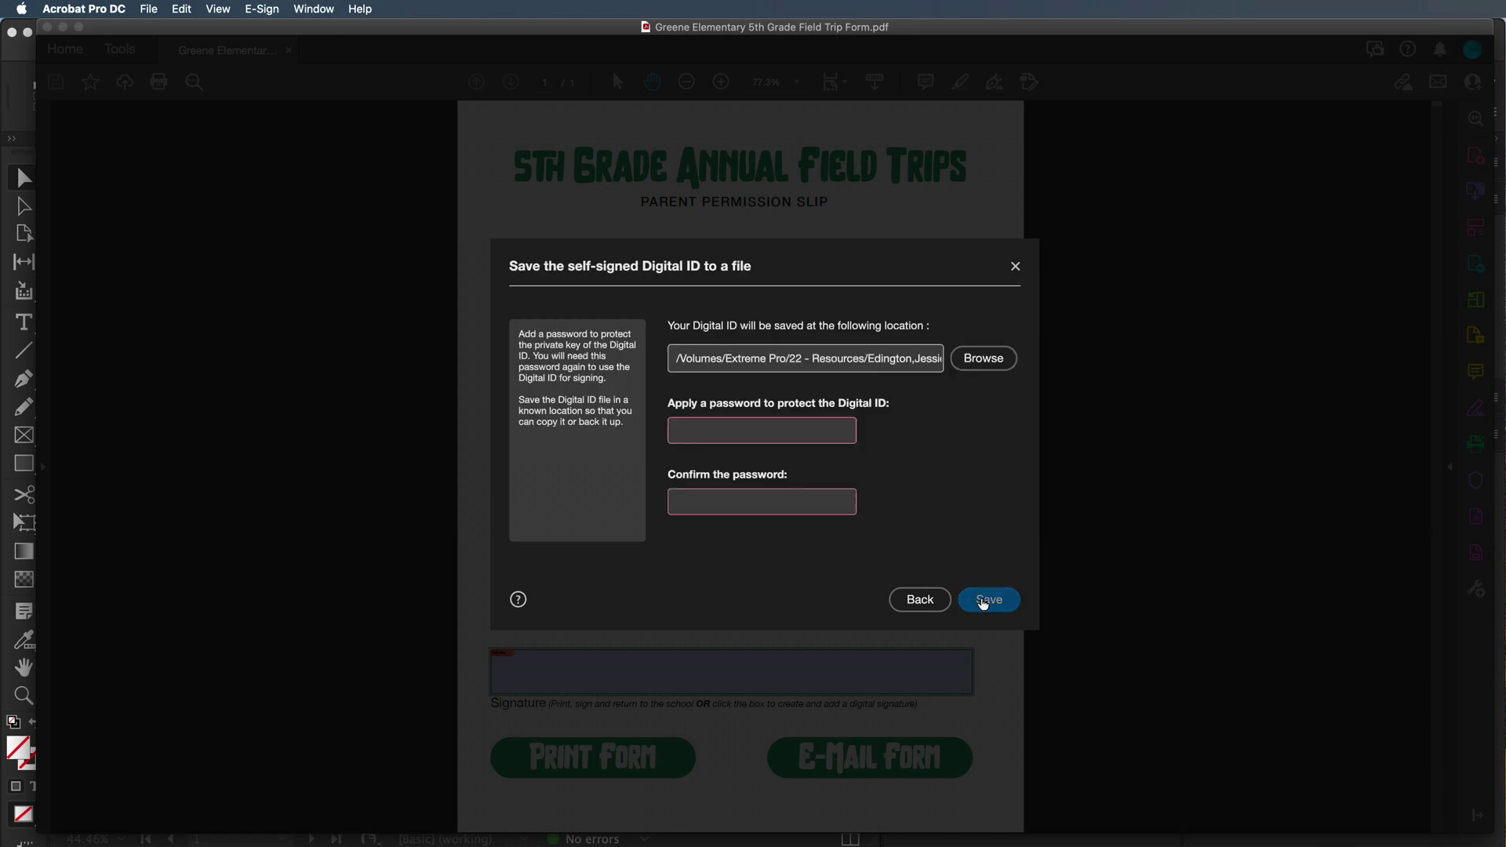
# Save the new Digital ID file to the Desktop, protected with a confirmed password
pyautogui.click(990, 365)
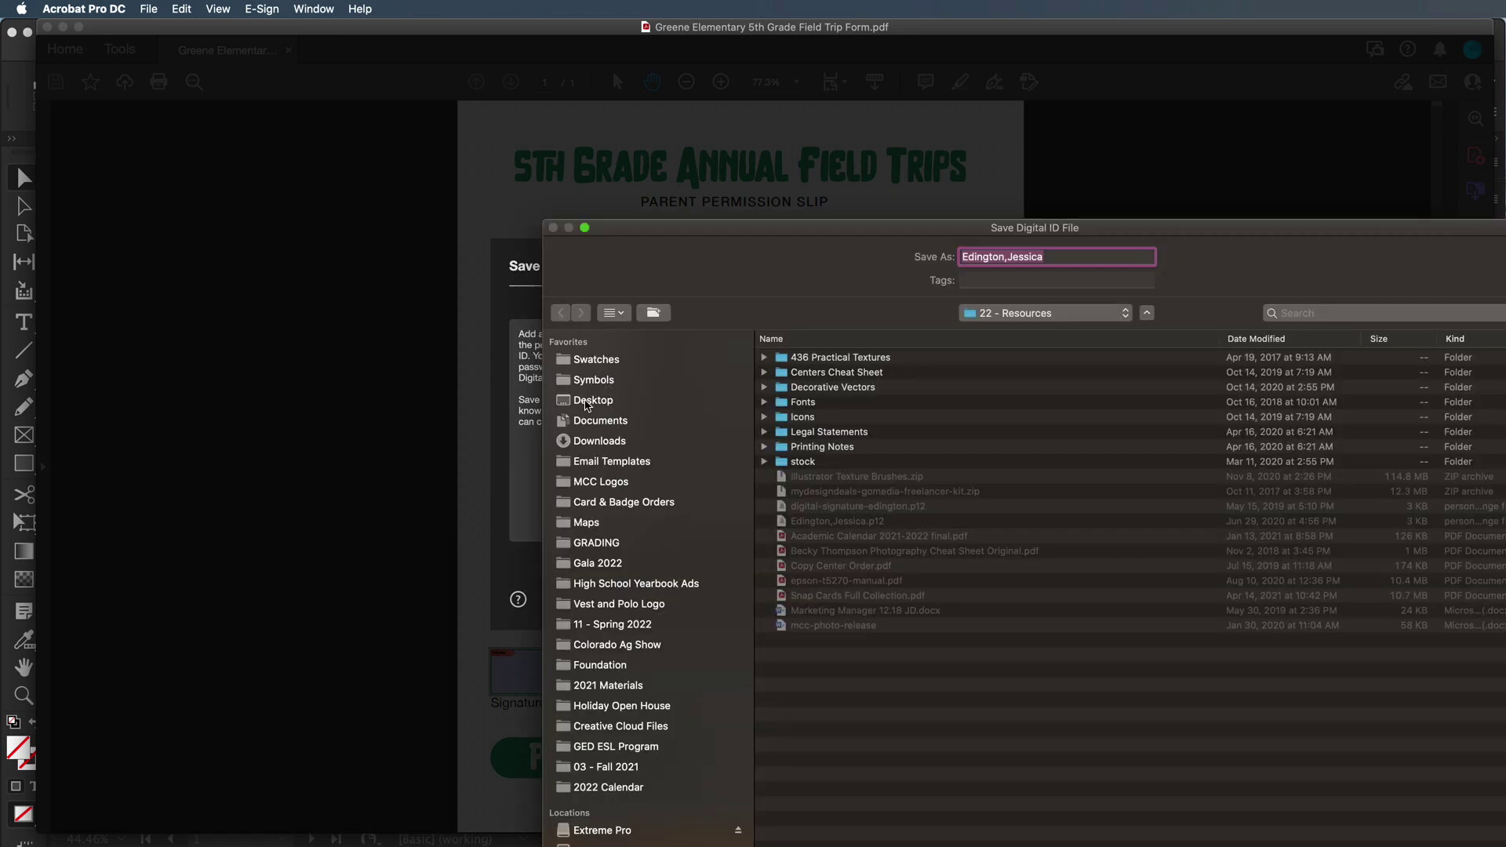
pyautogui.click(590, 400)
pyautogui.press('Return')
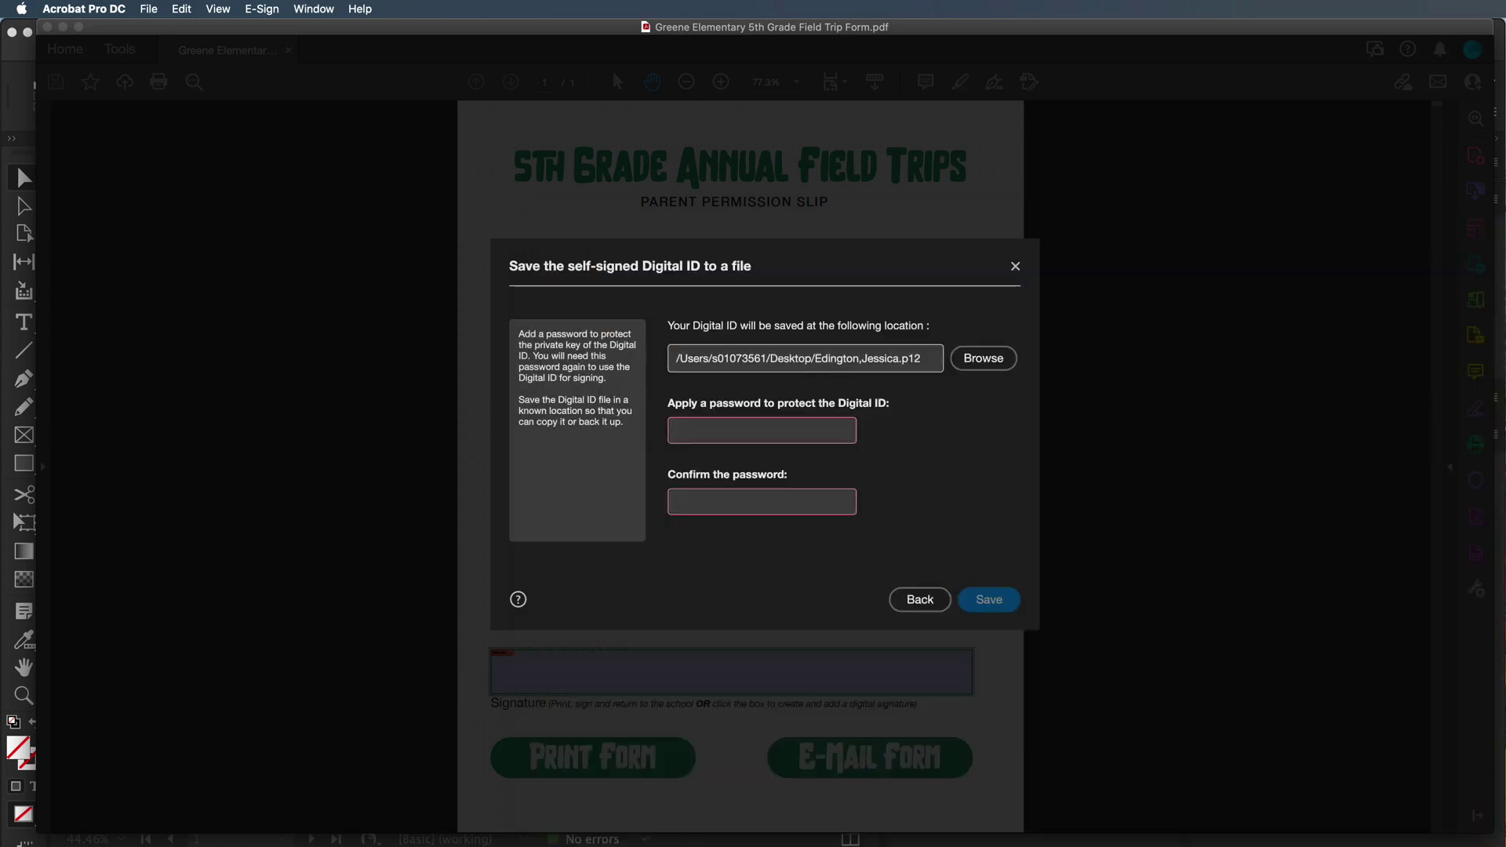
pyautogui.click(743, 426)
pyautogui.write('************')
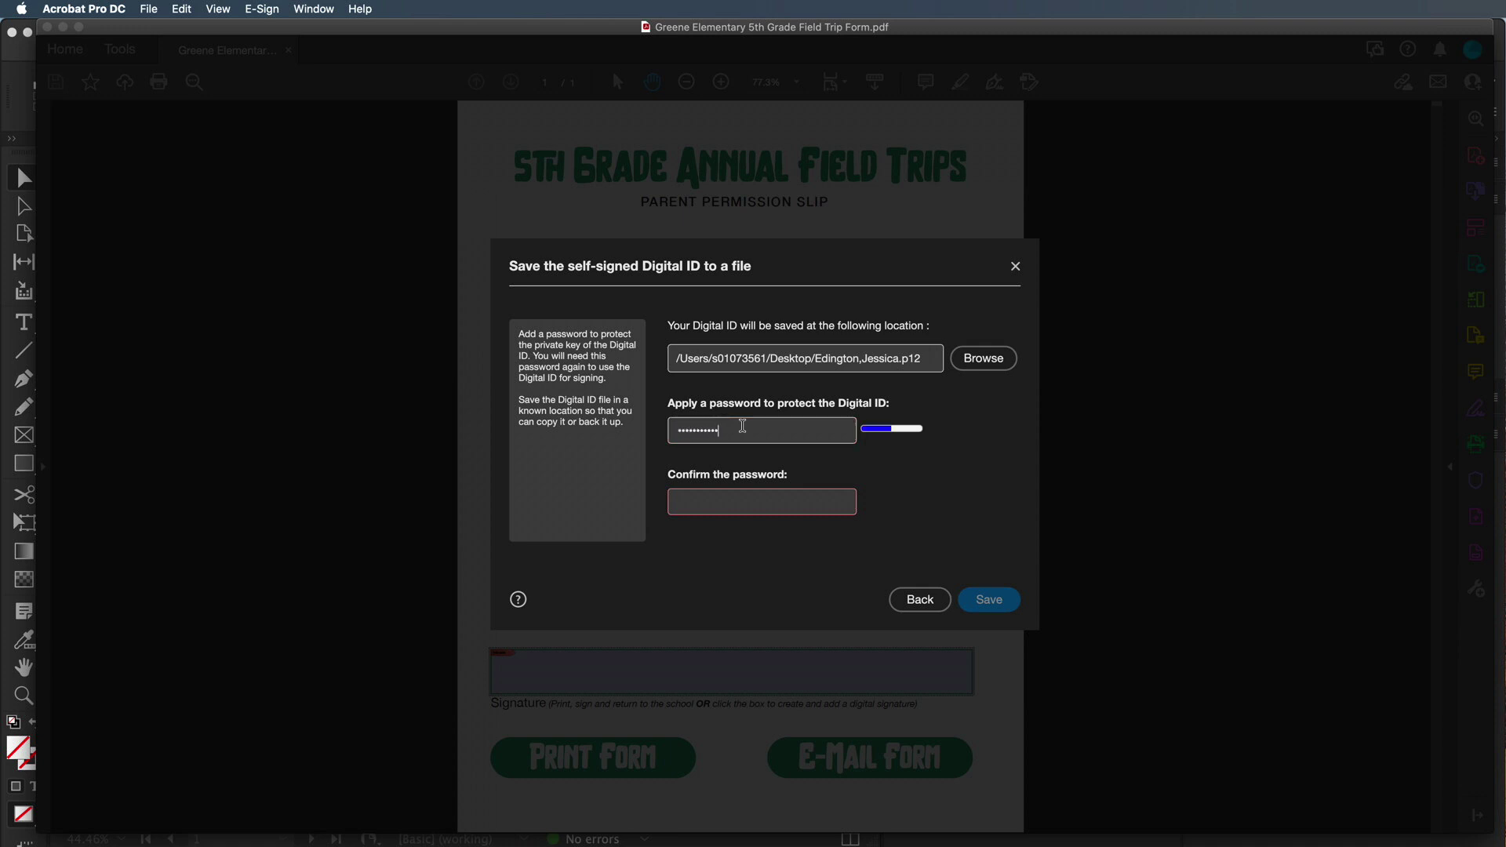
pyautogui.write('**')
pyautogui.click(810, 508)
pyautogui.write('**********')
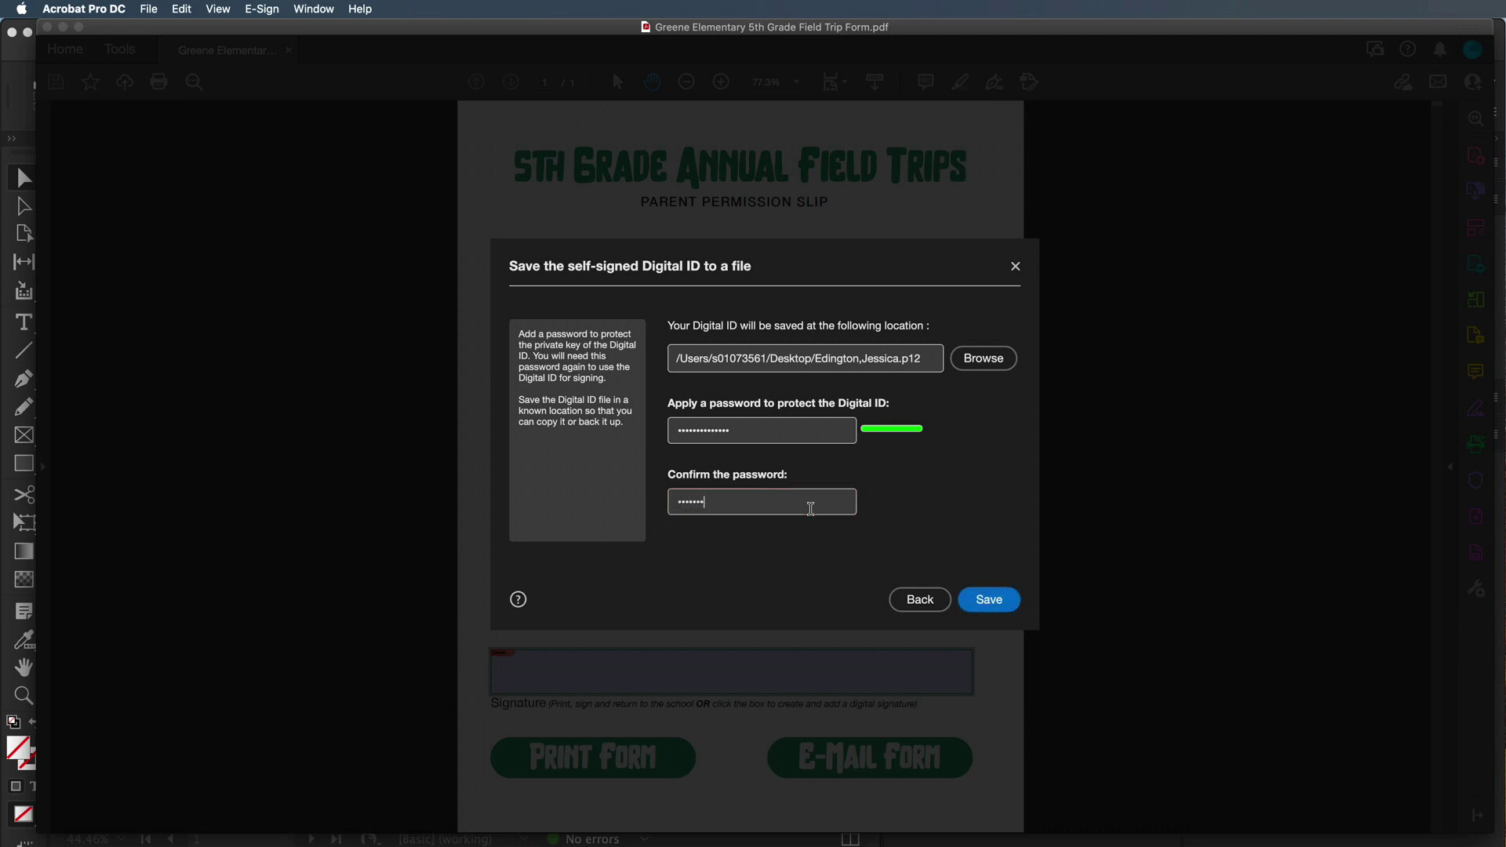
pyautogui.write('****')
pyautogui.click(990, 600)
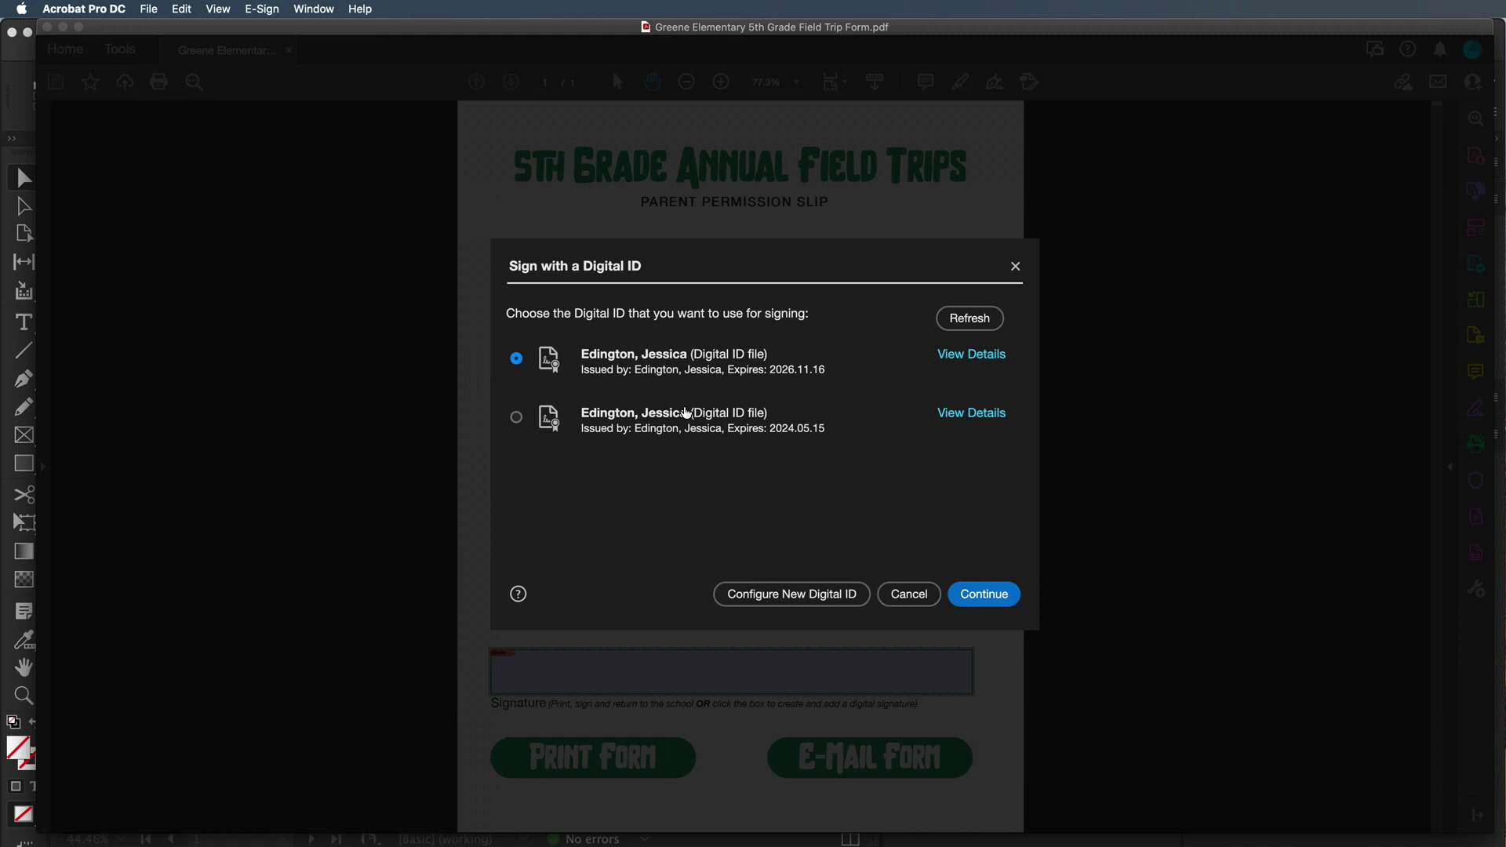
# Sign the form with the new 2026 Digital ID using its password
pyautogui.click(972, 601)
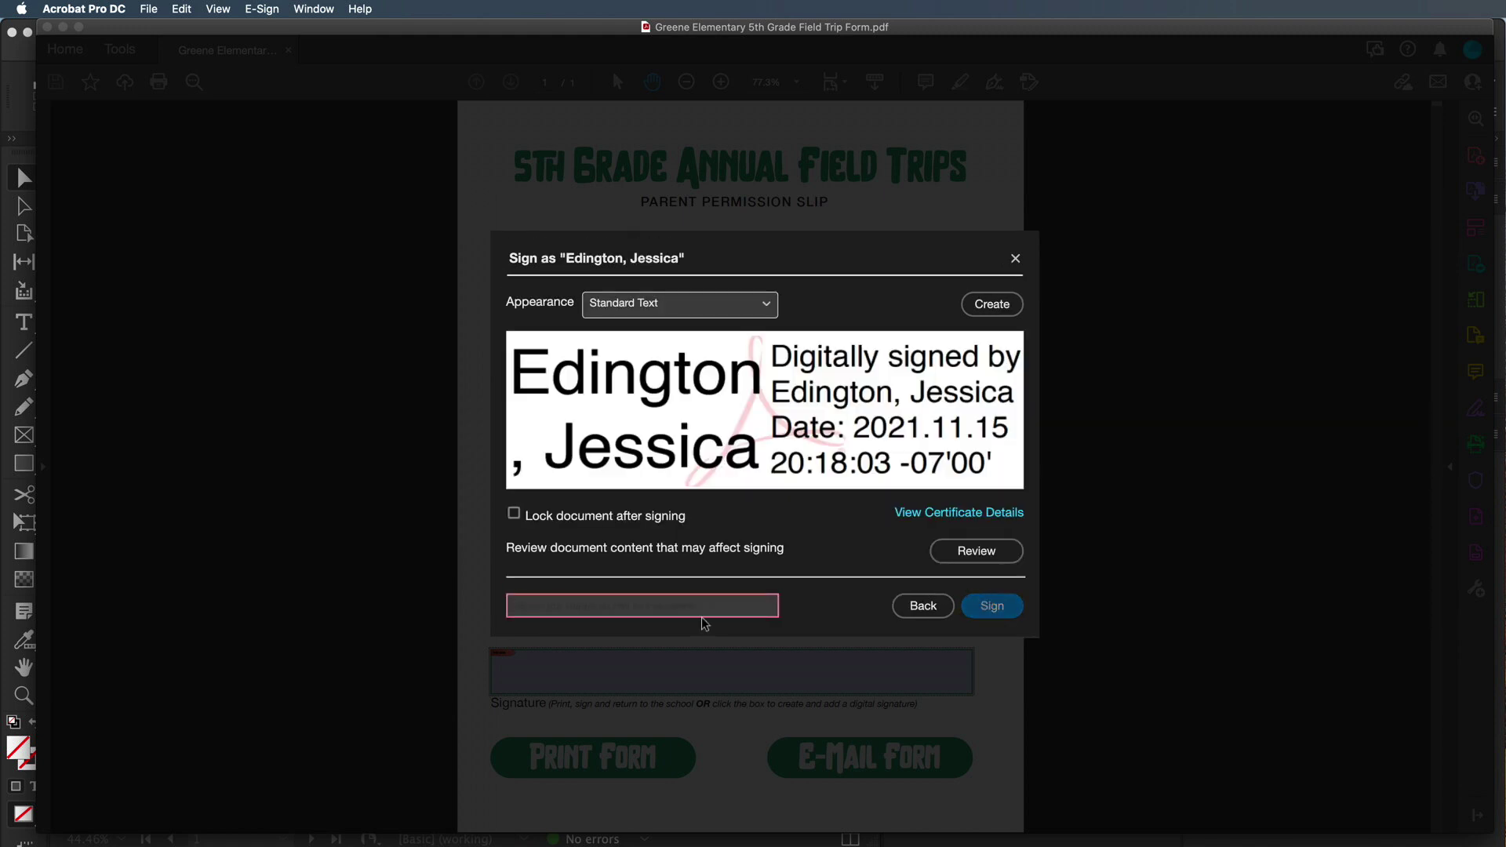
pyautogui.write('•••••••••')
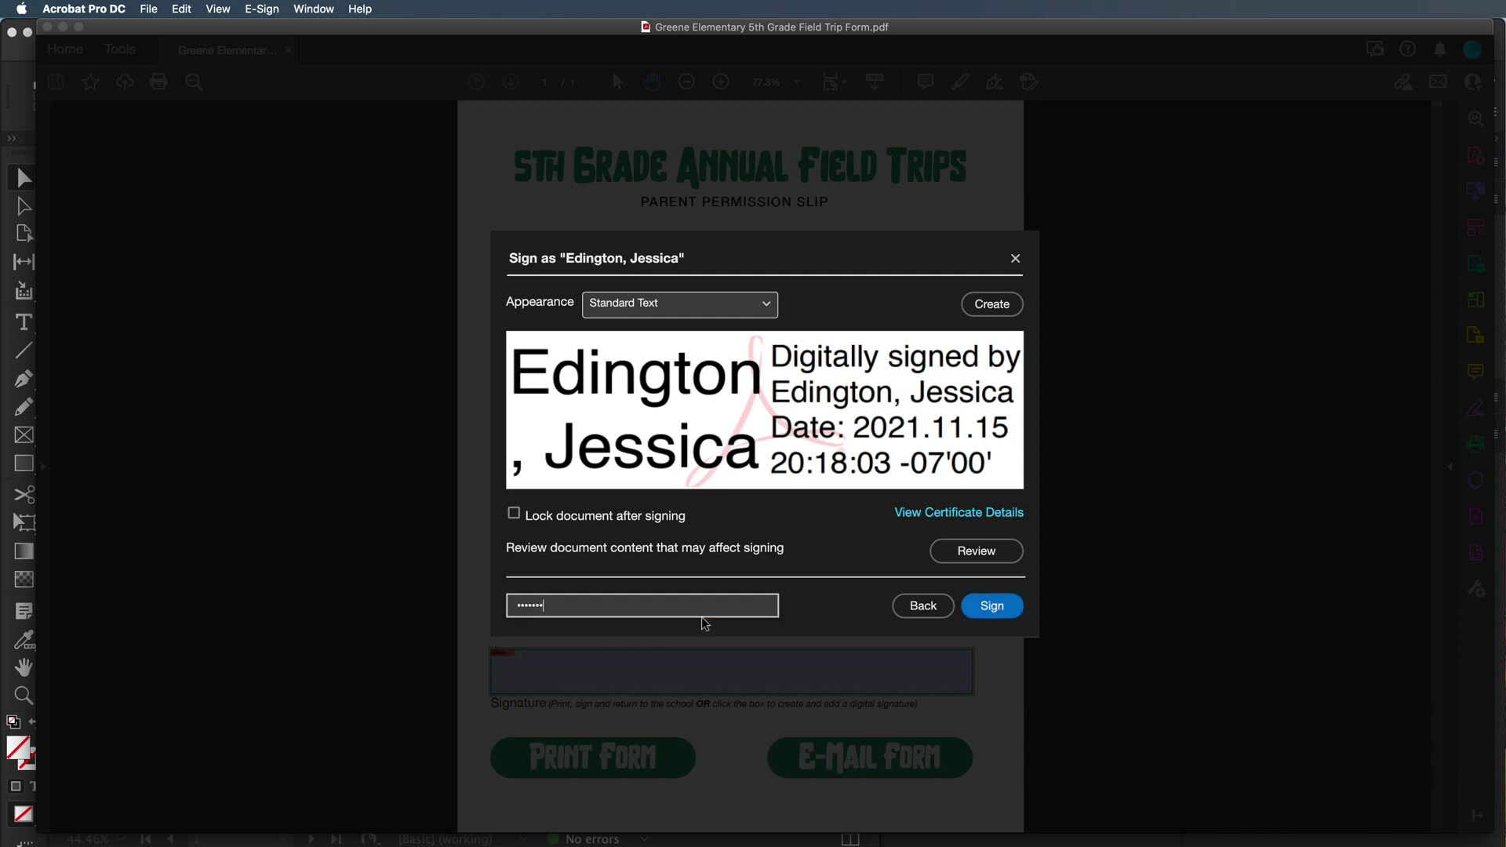
pyautogui.write('•••••')
pyautogui.click(994, 606)
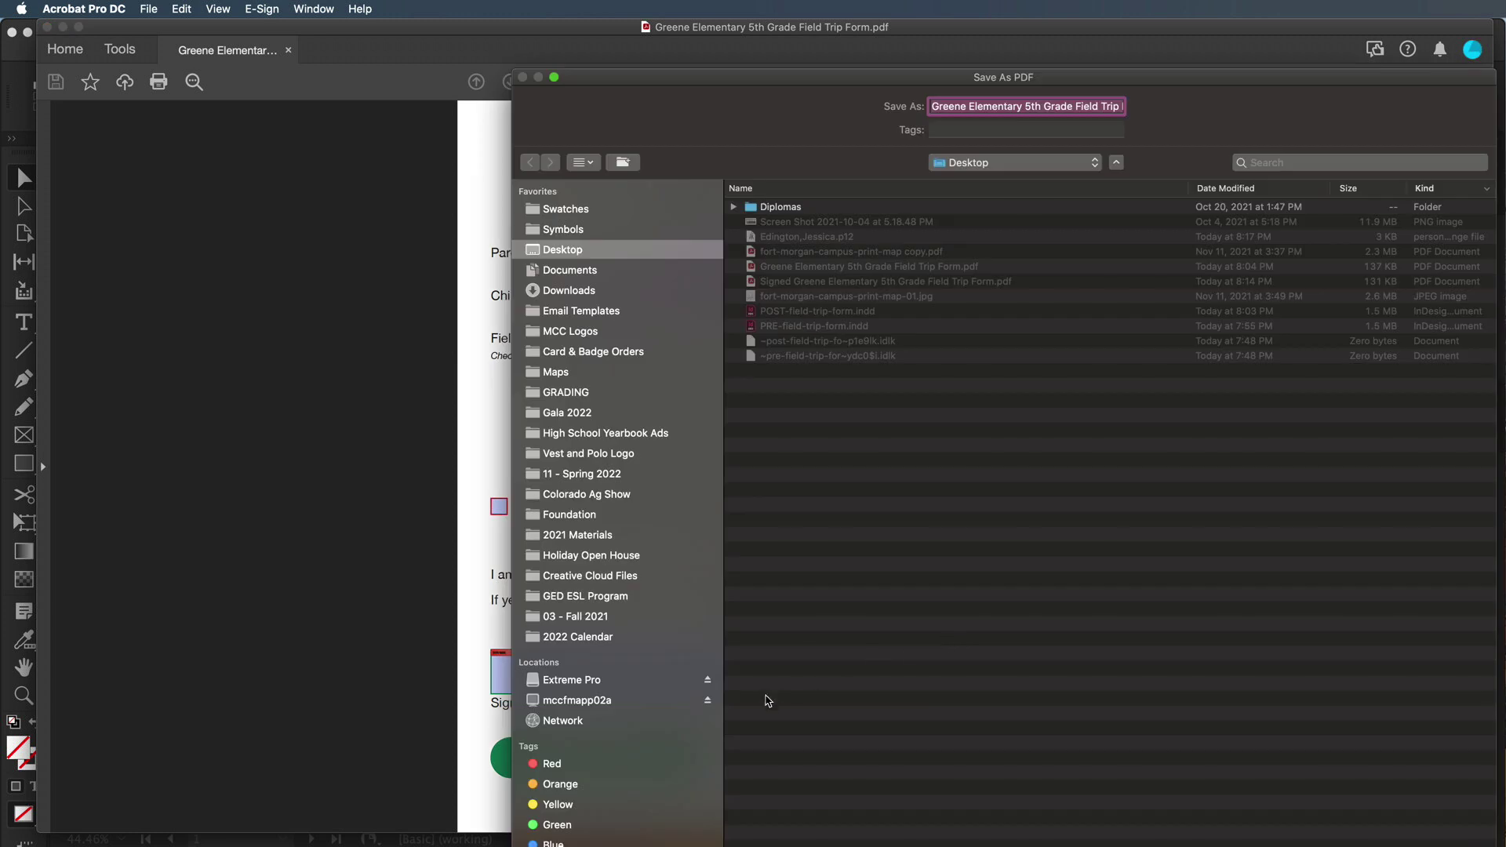
# Save the signed copy as '2Greene Elementary 5th Grade Field Trip Form.pdf' and minimize Acrobat
pyautogui.click(933, 106)
pyautogui.write('2')
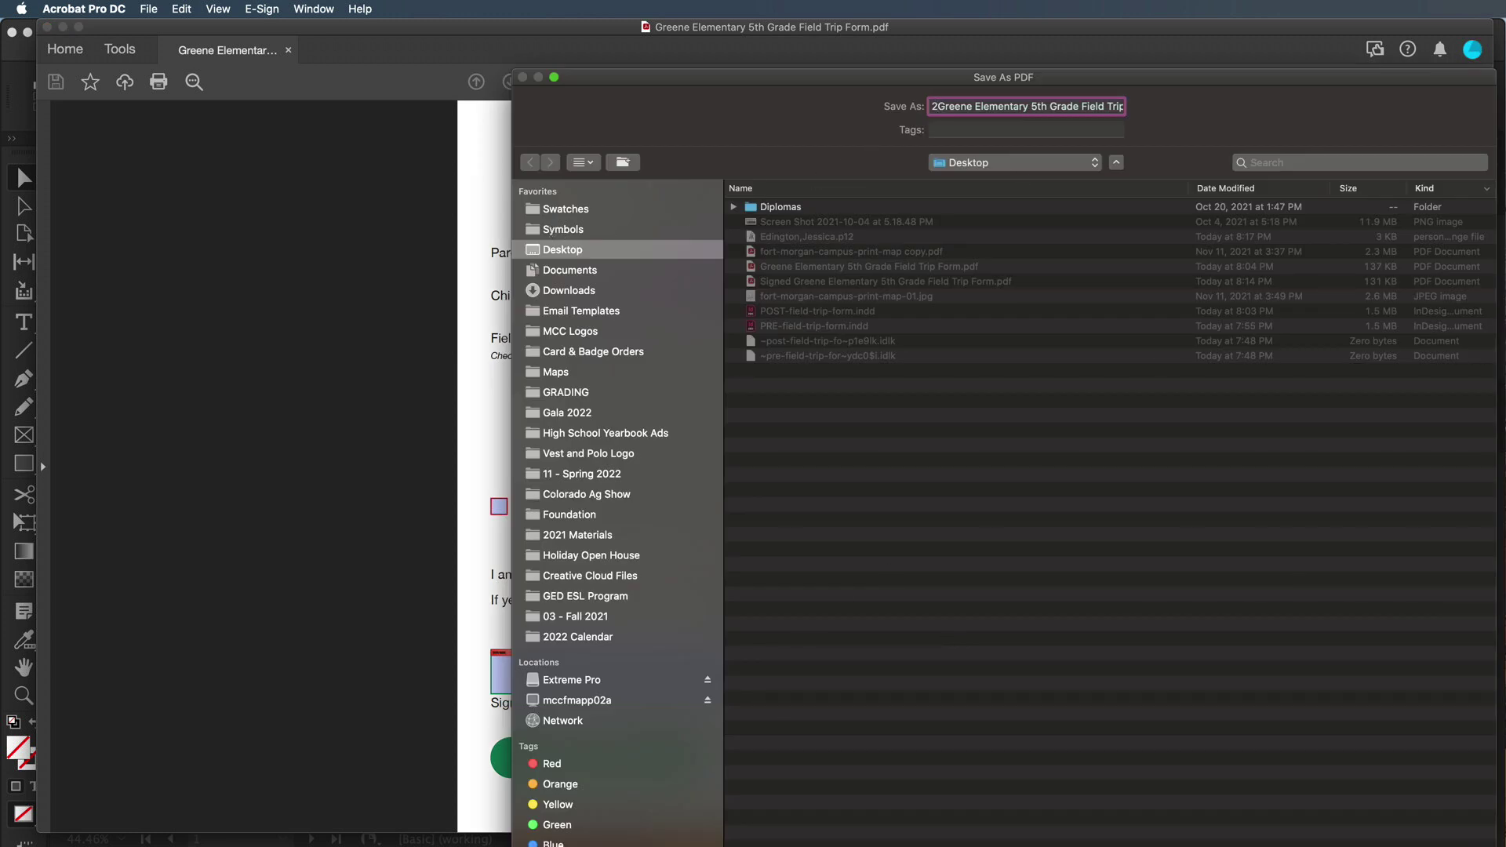
pyautogui.press('Return')
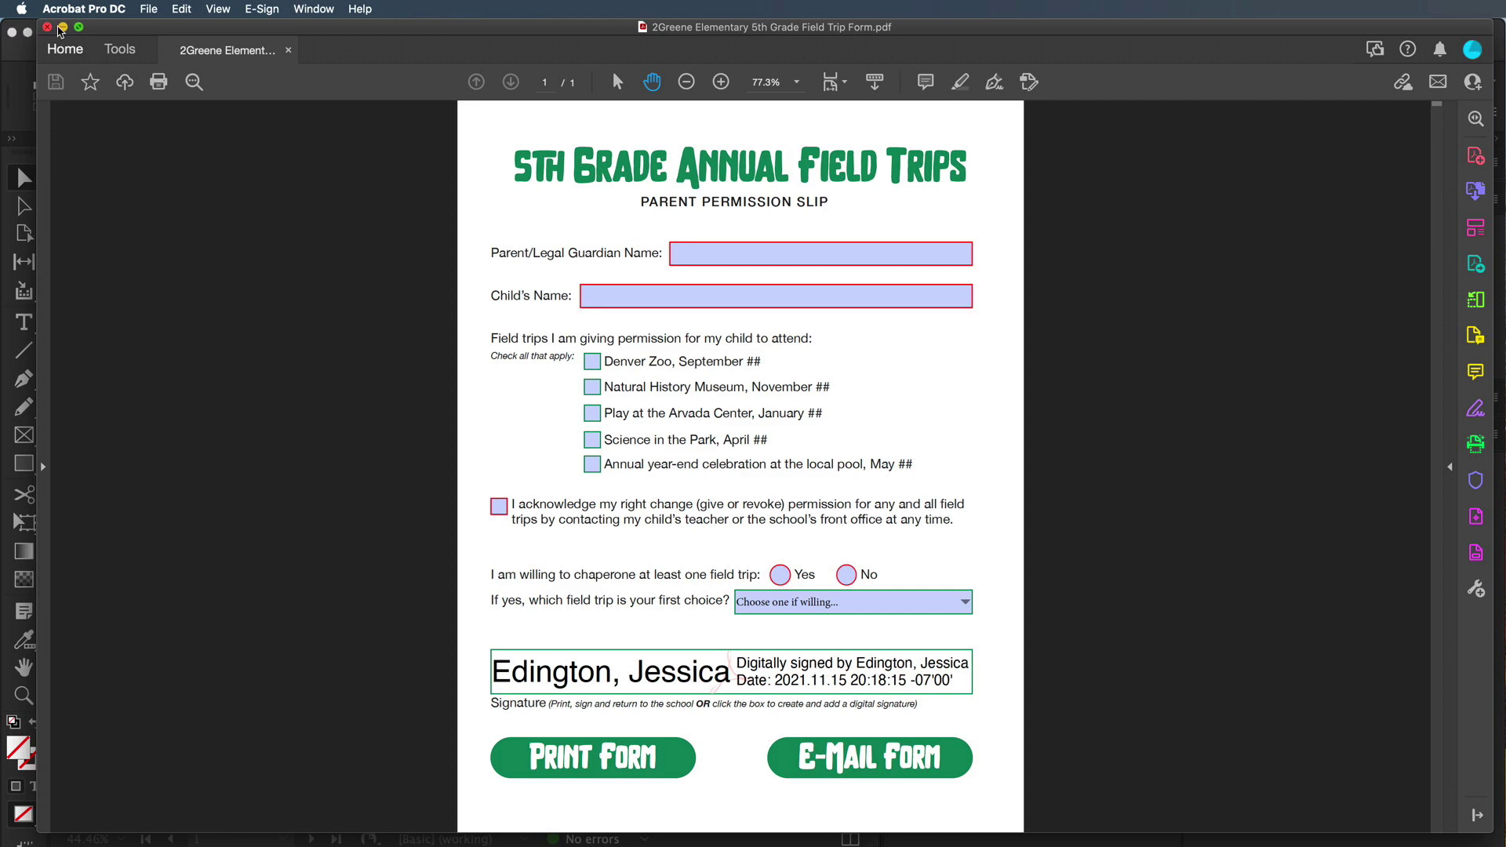
pyautogui.click(27, 35)
# Minimize the InDesign window and drag the .p12 Digital ID file to the desktop's center
pyautogui.click(28, 33)
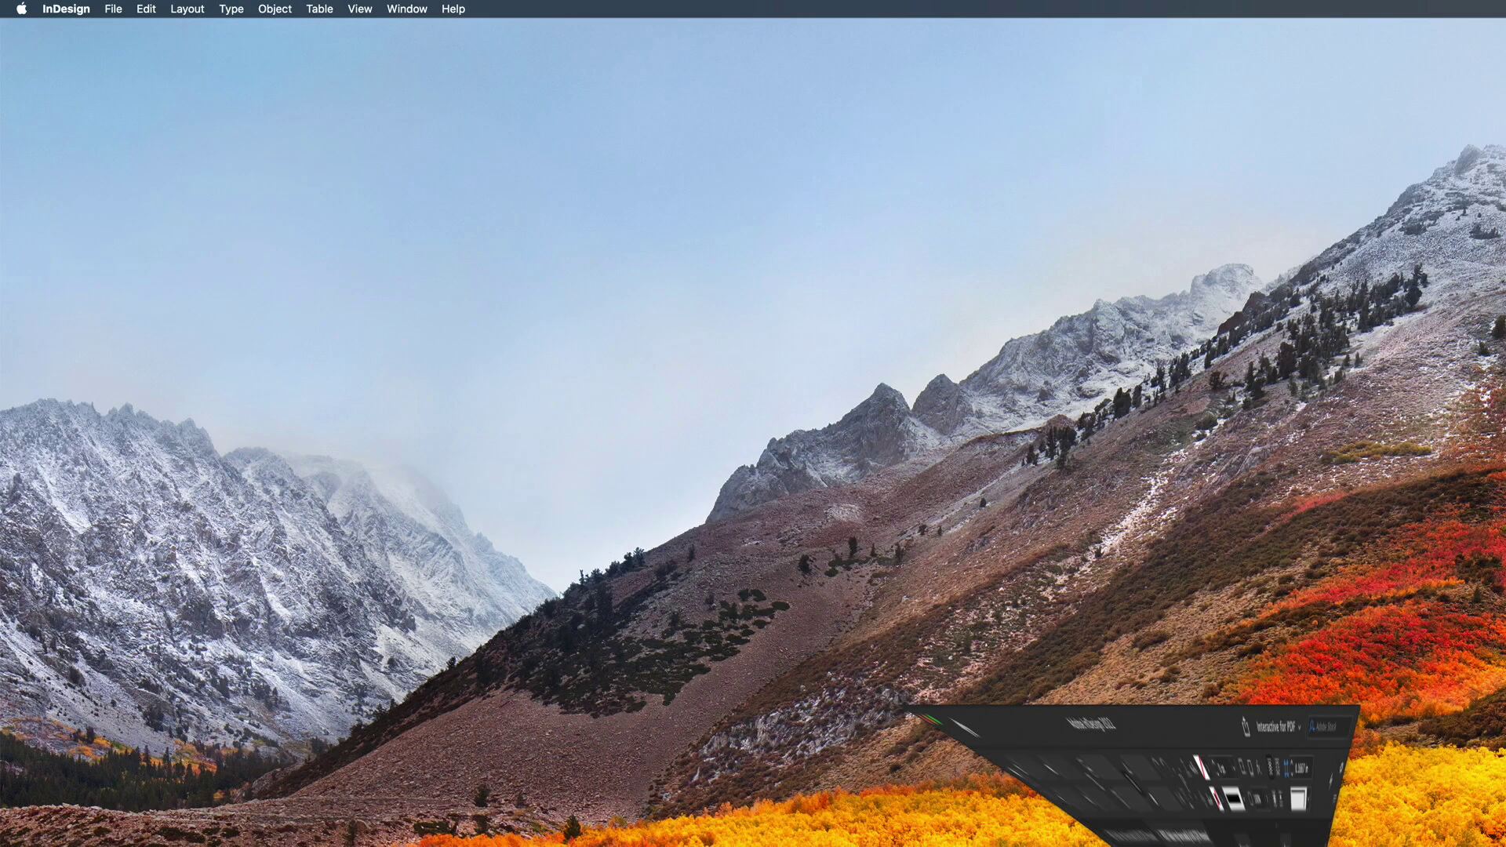
pyautogui.moveTo(1179, 383); pyautogui.dragTo(642, 383)
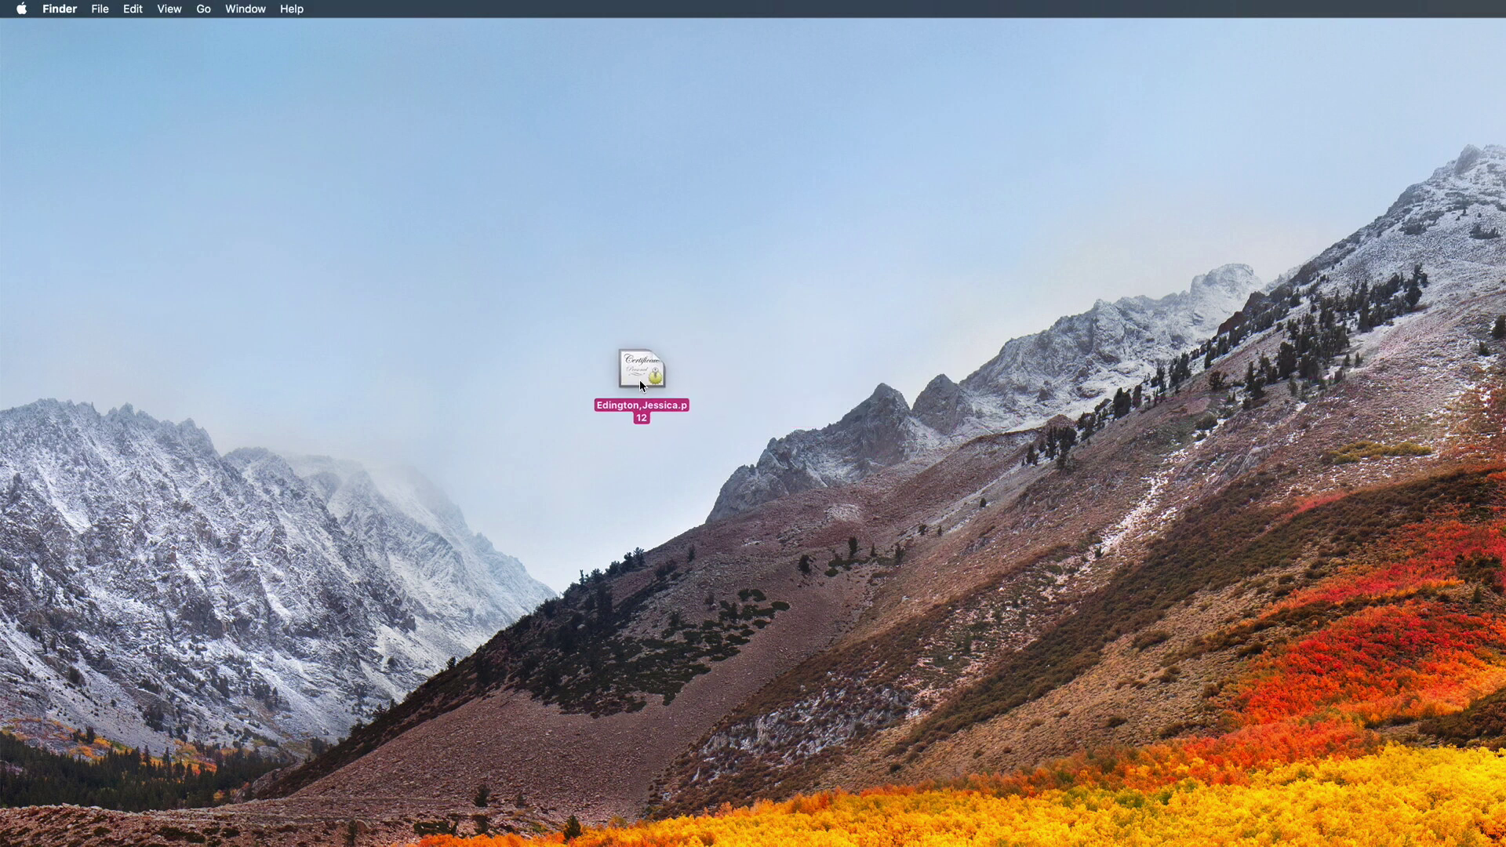